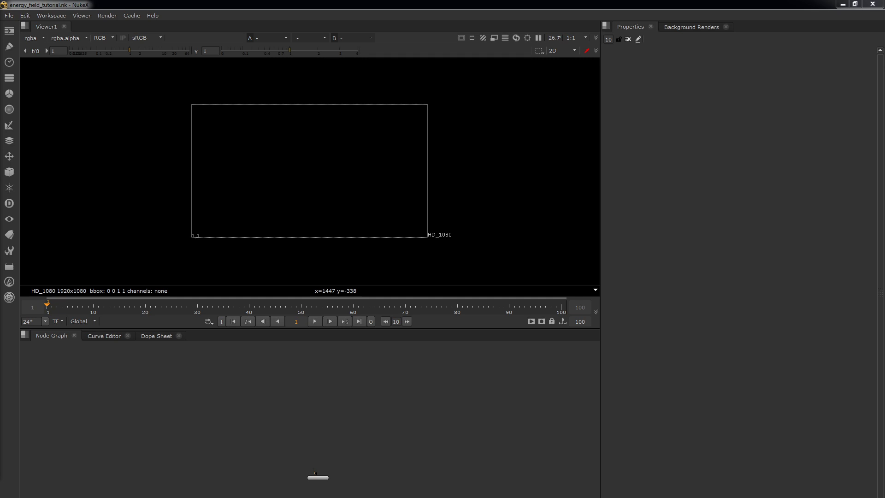
Add a Noise node to the empty node graph and place a second Noise node beside it
middle_click_drag(304, 356, 309, 395)
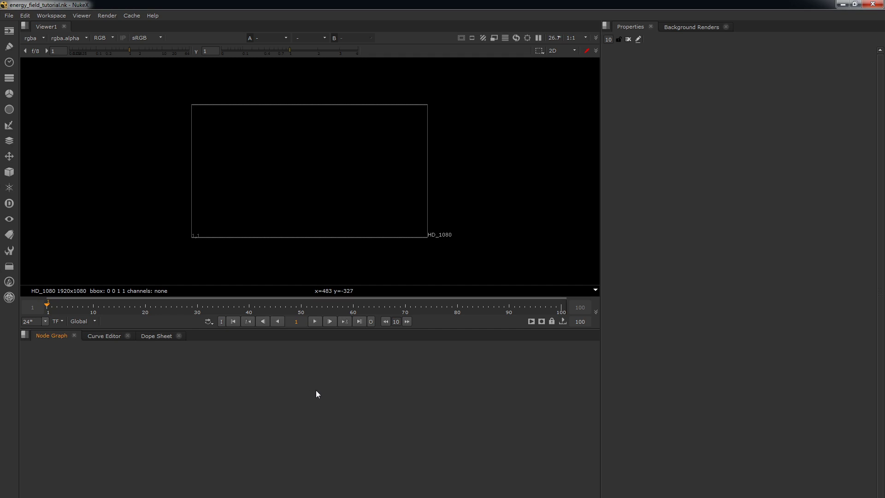
key("Tab")
type("noise")
key("Down")
key("Return")
left_click(266, 377)
key("ctrl+v")
left_click(333, 374)
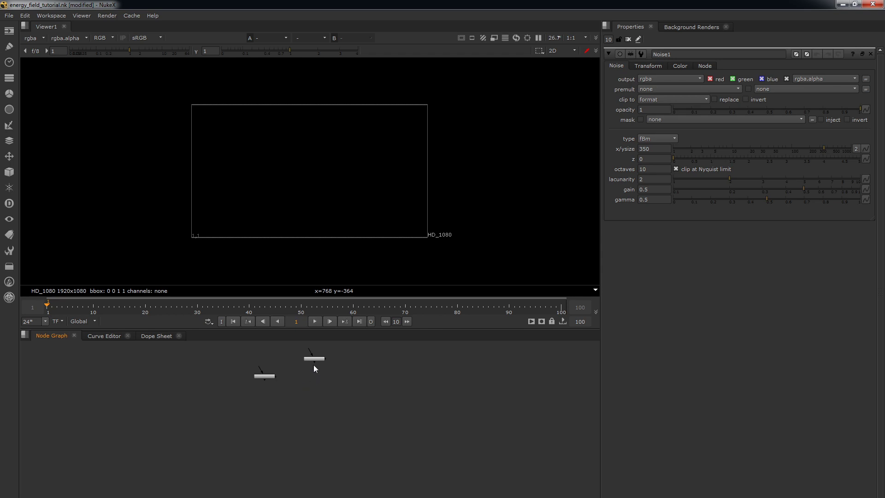
View Noise1 and add a Copy node with Noise2 on input A and Noise1 on input B
scroll(283, 358, "up", 5)
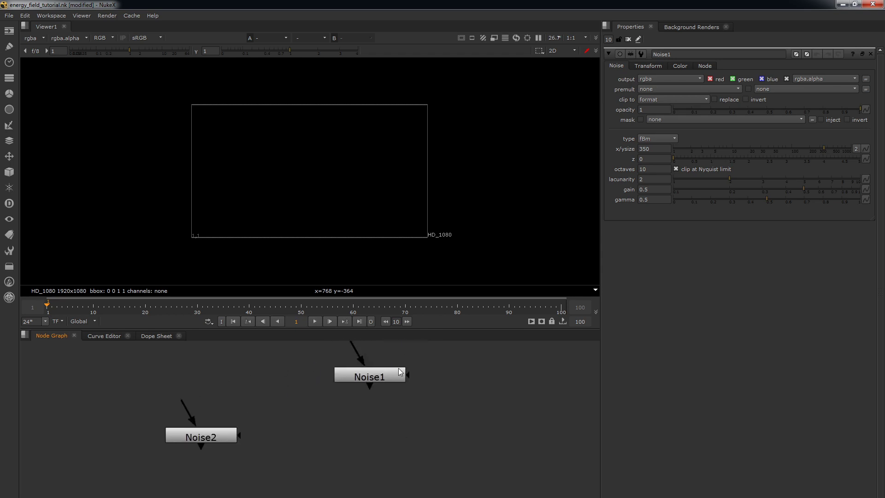
key("1")
key("k")
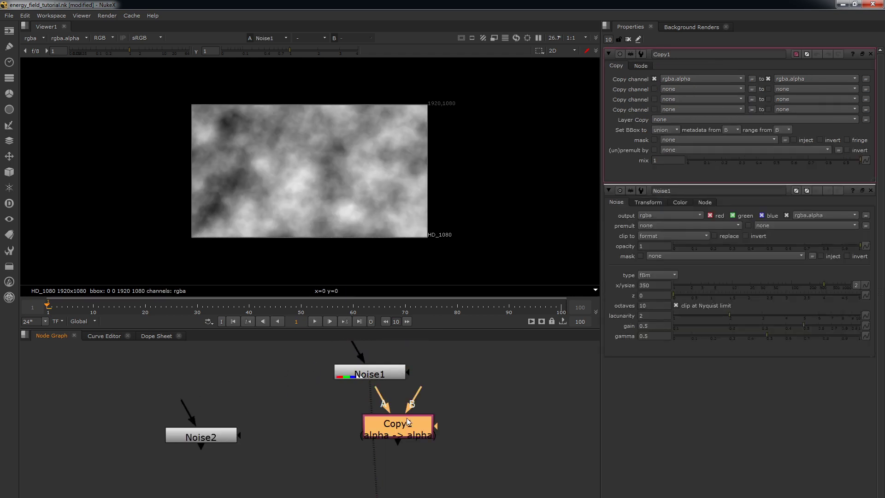
left_click_drag(412, 397, 217, 436)
left_click_drag(372, 430, 345, 442)
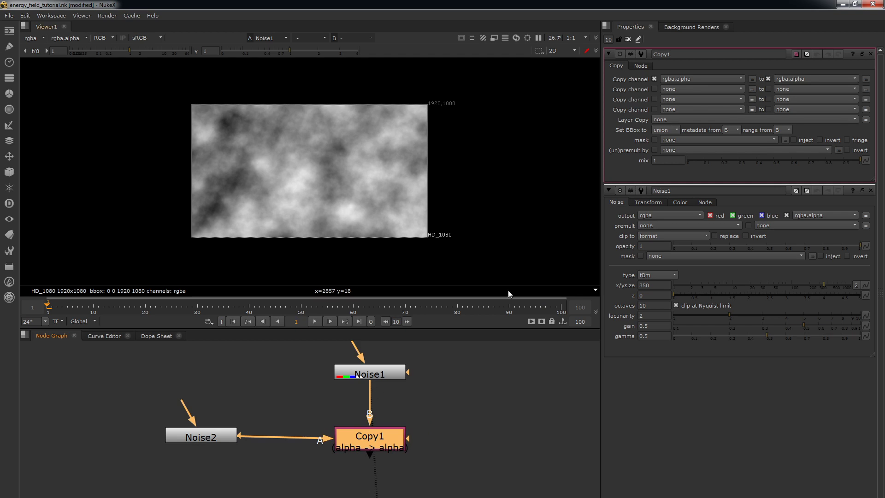
Set the Copy node to copy rgba.green to rgba.green and view its output
left_click(688, 78)
left_click(690, 107)
left_click(791, 80)
left_click(795, 104)
left_click(394, 424)
left_click(391, 432)
key("1")
left_click(391, 413)
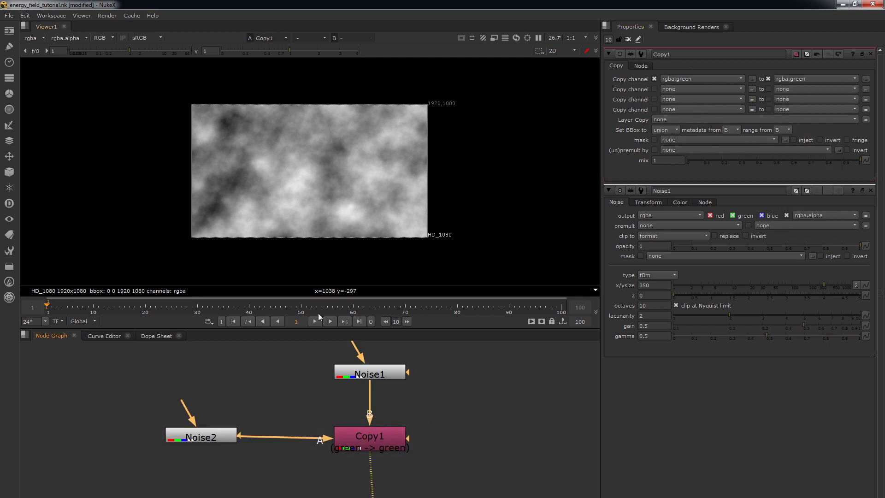
Set the x/ysize of Noise2 to 155
left_click(256, 402)
double_click(215, 433)
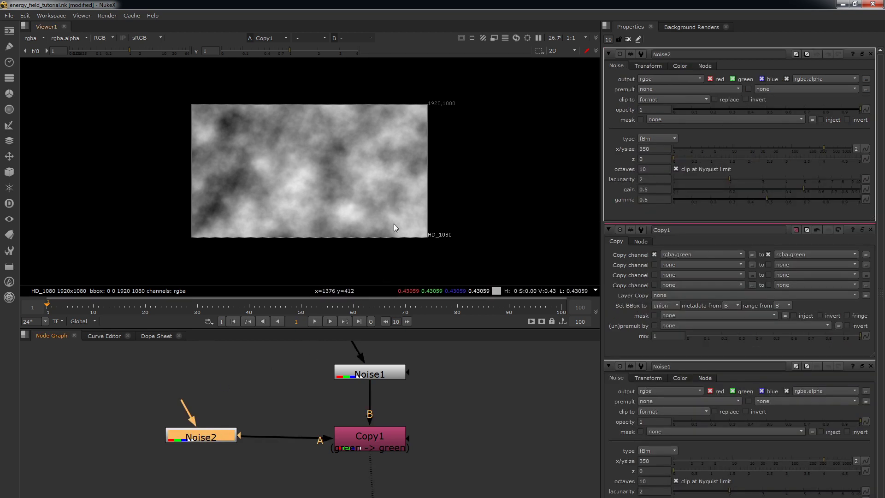
key("r")
key("r")
left_click(809, 146)
left_click_drag(809, 147, 803, 147)
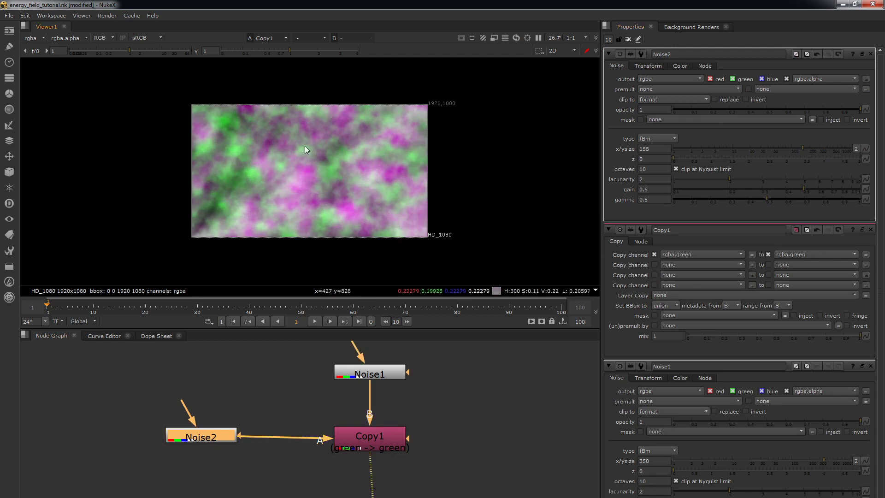
Line up the Copy node with Noise2 and close all open node properties
left_click(419, 417)
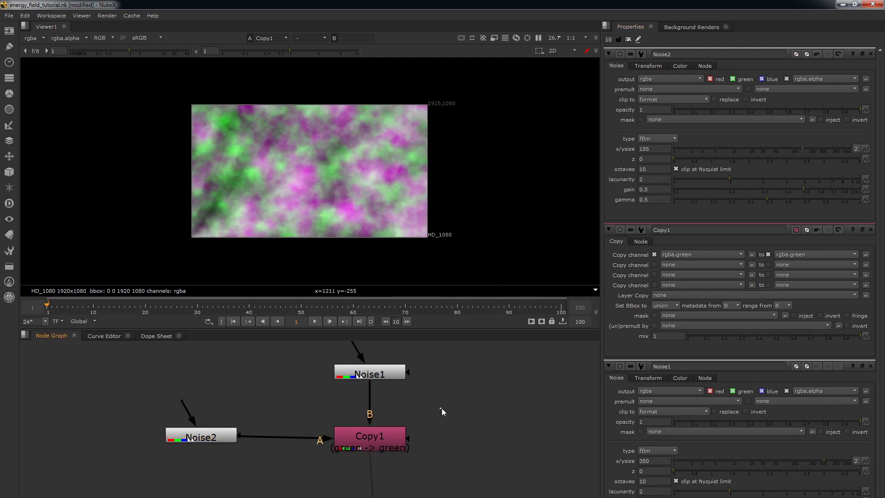
left_click_drag(373, 439, 383, 435)
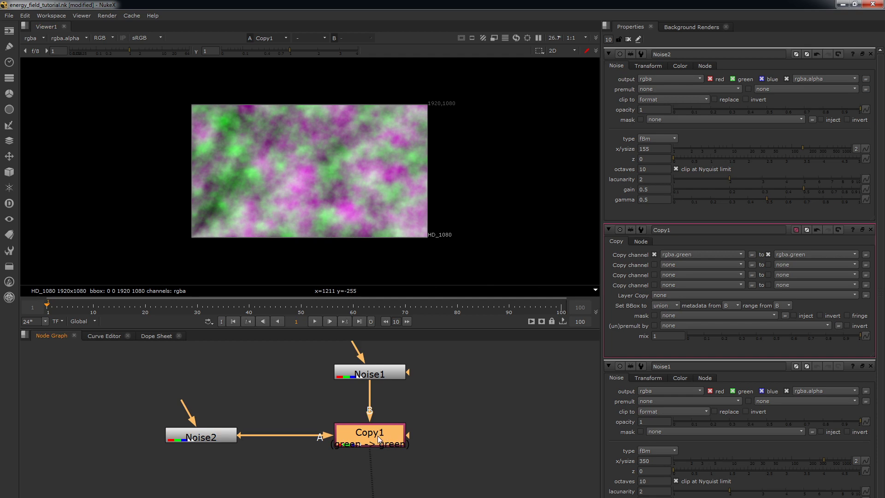
left_click(630, 39)
scroll(419, 368, "down", 2)
middle_click_drag(417, 389, 391, 356)
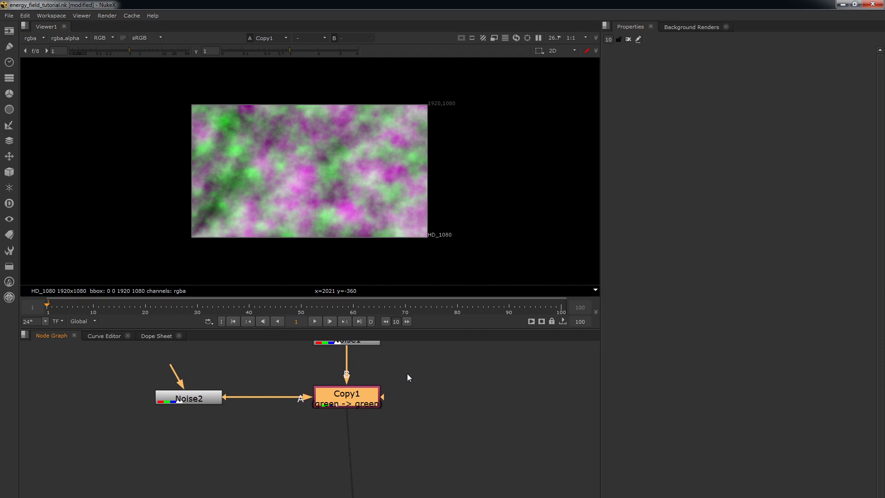
Add a Cylinder geometry node below Copy1 so the combined noise textures it
left_click_drag(410, 368, 261, 413)
key("Tab")
type("cyl")
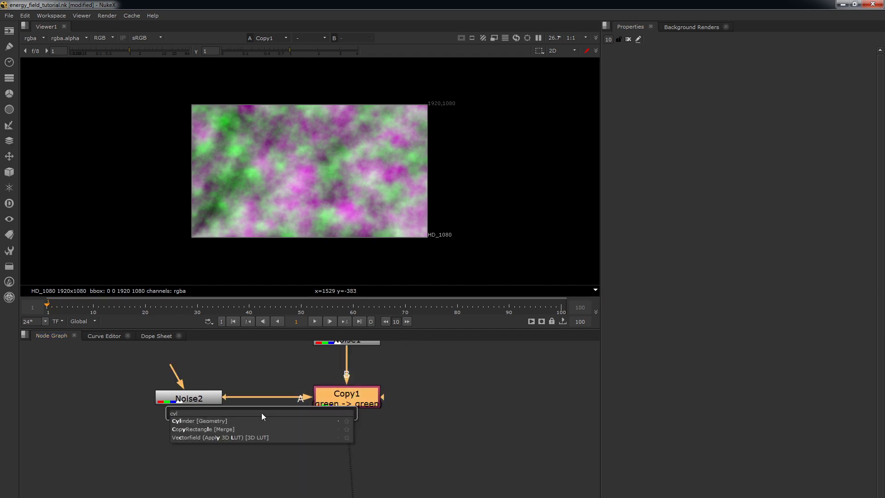
key("Return")
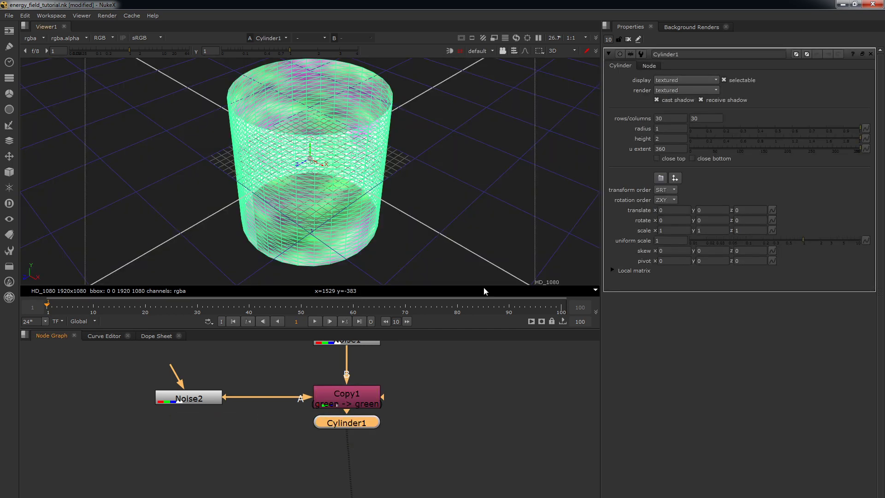
left_click(438, 362)
left_click_drag(340, 420, 337, 426)
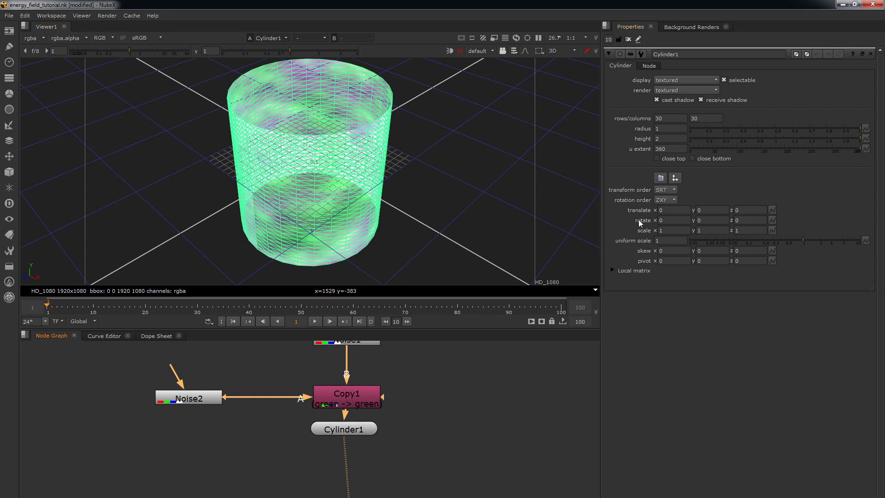
Set a key on the cylinder's uniform scale at frame 1 with a value of 0.2
left_click(671, 240)
right_click(685, 243)
left_click(692, 247)
key("Down")
key("Down")
key("Down")
key("Down")
key("Down")
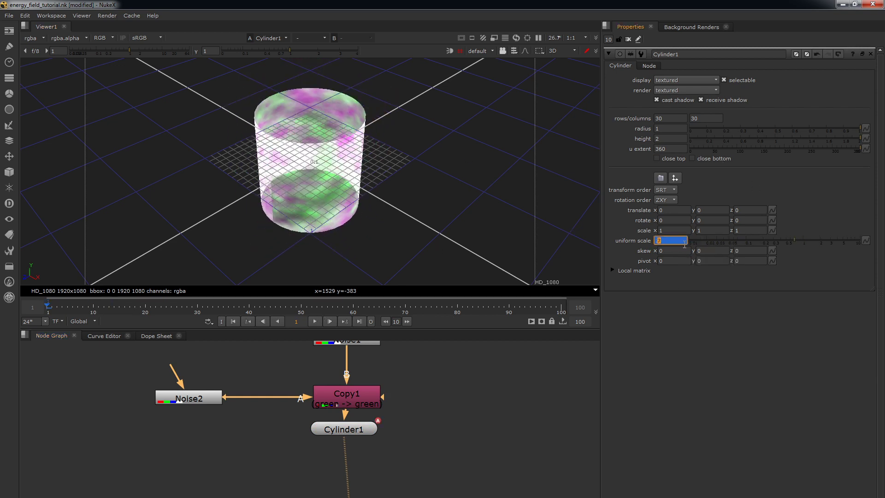
scroll(722, 249, "down", 2)
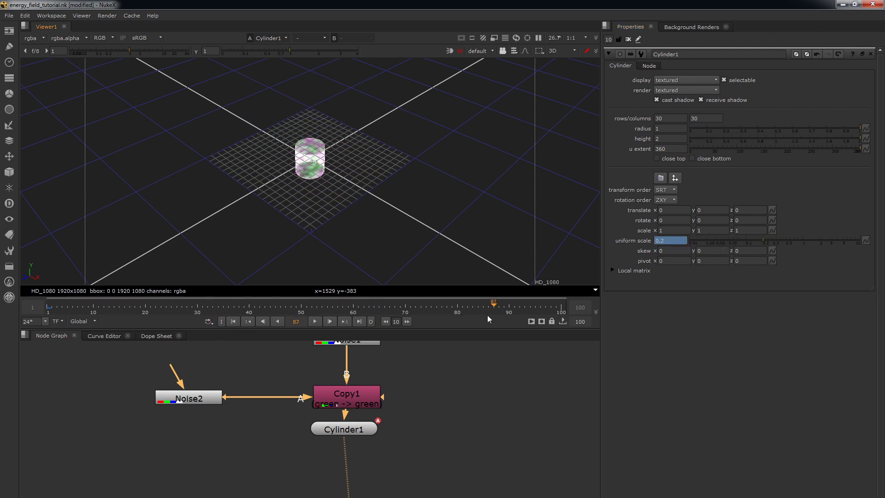
At frame 100, raise the cylinder's uniform scale to 1.6
left_click(561, 308)
scroll(686, 244, "up", 5)
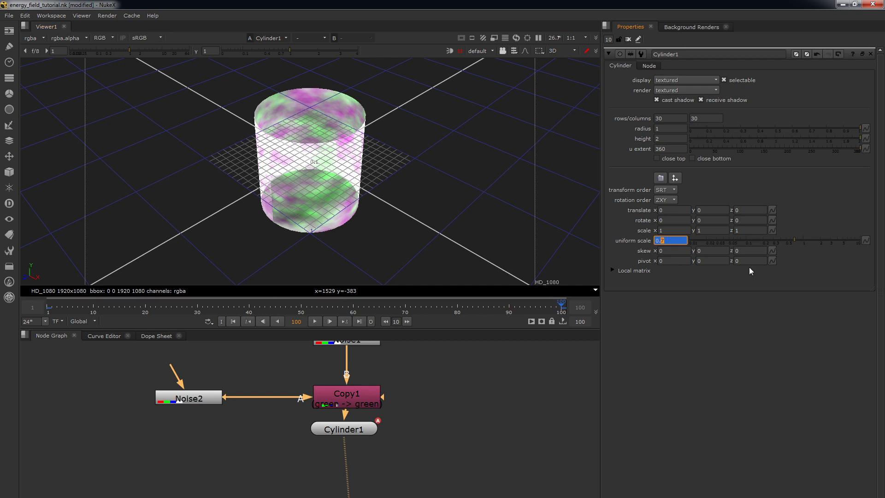
key("Up")
key("Up")
key("Up")
key("Up")
key("Up")
key("Up")
key("Up")
key("Up")
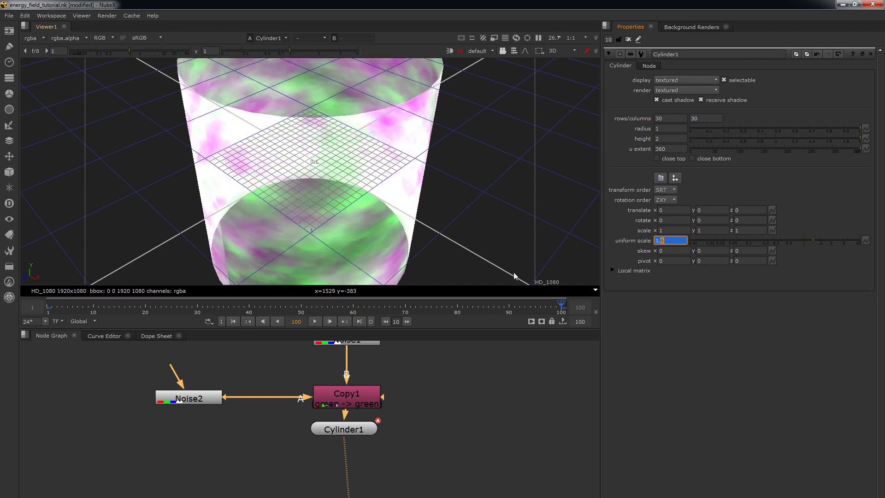
key("Up")
Preview the cylinder's growth along the timeline and raise the uniform scale at frame 100 to 1.8
left_click_drag(530, 308, 208, 311)
left_click(563, 313)
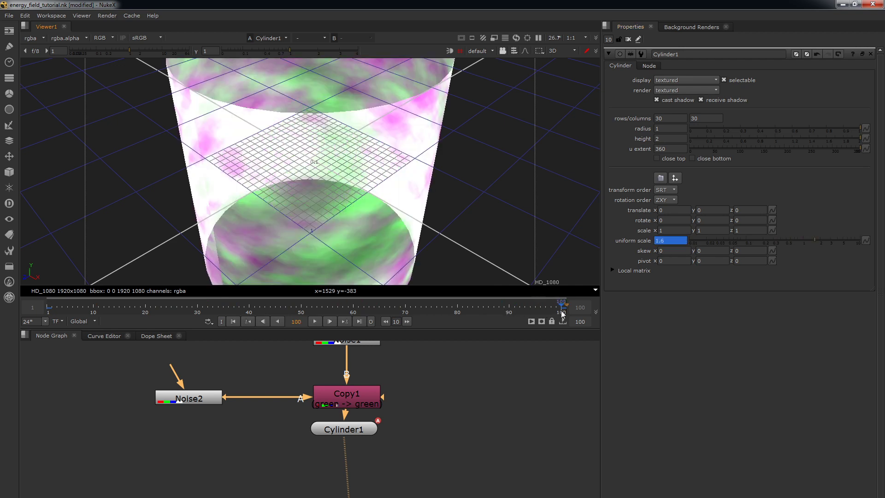
left_click(666, 241)
key("Up")
key("Up")
left_click_drag(524, 310, 276, 308)
Add a Camera node and a ScanlineRender node near the cylinder
middle_click_drag(443, 445, 456, 437)
key("Tab")
type("cam")
key("Return")
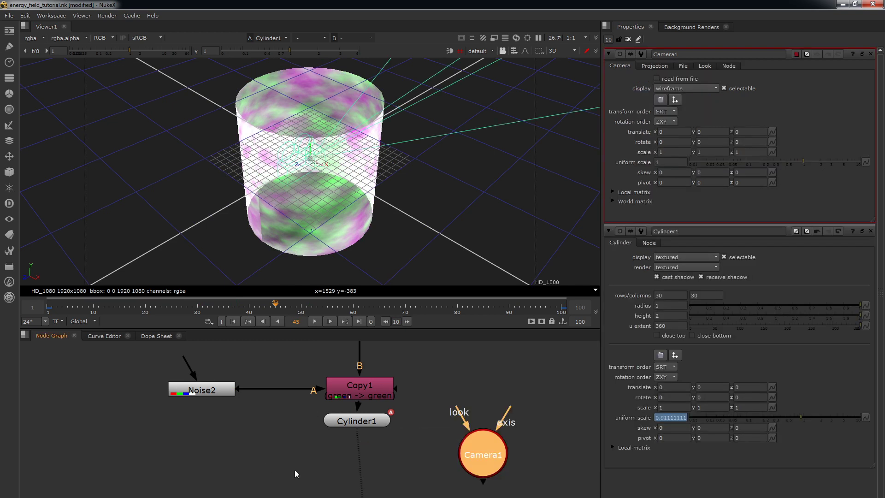
key("Tab")
type("scanl")
key("Return")
Connect the cylinder and the camera to the ScanlineRender node and arrange the nodes
left_click_drag(321, 484, 434, 403)
left_click(314, 471)
left_click(386, 418, "shift")
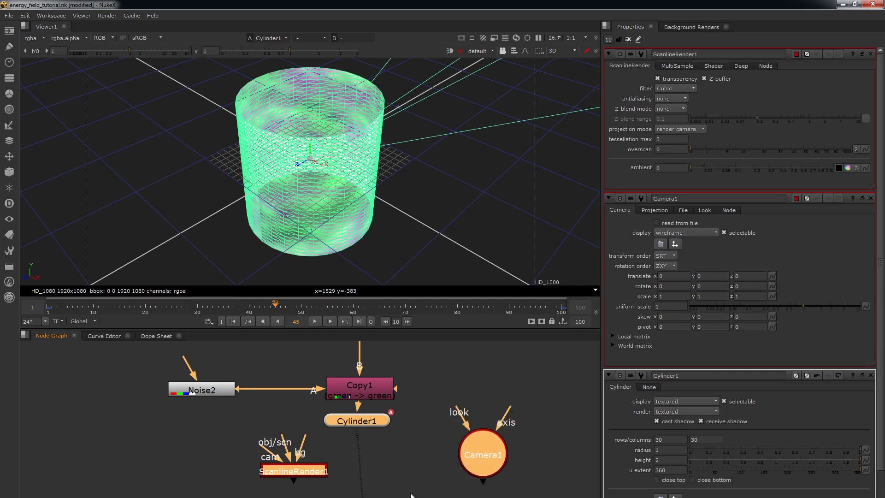
left_click_drag(547, 415, 442, 475, "shift")
key("y")
left_click(416, 495)
left_click_drag(294, 471, 344, 489)
left_click_drag(502, 462, 514, 488)
left_click(444, 453)
left_click(370, 489)
Pull the camera back from the cylinder along Z to about 3.53
double_click(493, 475)
left_click_drag(296, 165, 87, 268)
key("ctrl+s")
left_click_drag(303, 158, 208, 170, "ctrl")
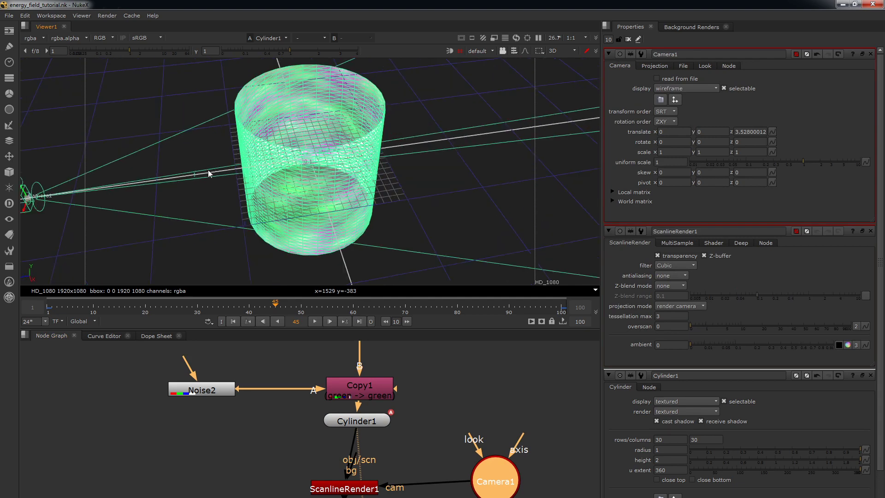
Move the camera farther back along Z to about 5.6, checking its framing at several frames
middle_click_drag(208, 171, 120, 179, "alt")
left_click_drag(190, 170, 6, 198)
left_click_drag(316, 210, 392, 203, "alt")
left_click_drag(256, 305, 479, 307)
left_click_drag(273, 158, 334, 154)
left_click_drag(397, 207, 435, 219, "alt")
left_click_drag(377, 162, 452, 157)
left_click_drag(165, 305, 207, 306)
middle_click_drag(451, 162, 253, 167, "alt")
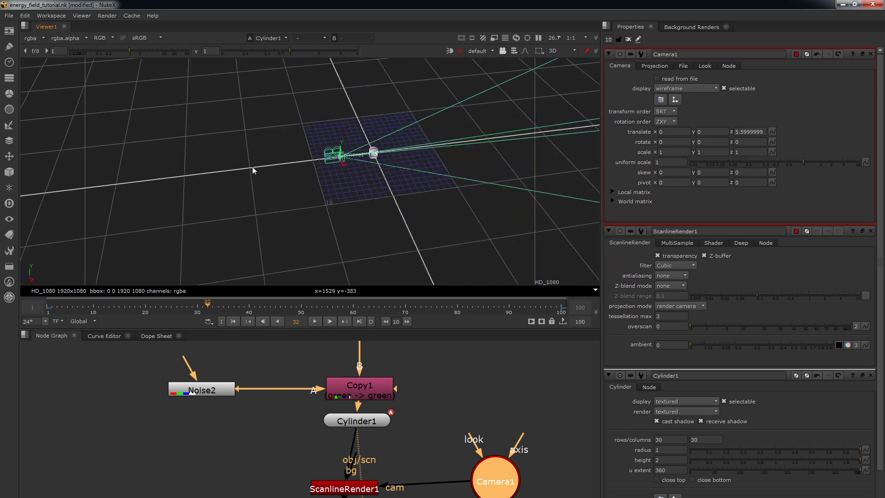
View the ScanlineRender output in 2D and examine the rendered cylinder's size at several frames down to frame 23
left_click_drag(253, 171, 372, 219, "ctrl")
middle_click_drag(371, 216, 358, 216)
left_click_drag(184, 307, 342, 308)
middle_click_drag(467, 417, 453, 384)
left_click_drag(418, 420, 233, 491)
key("1")
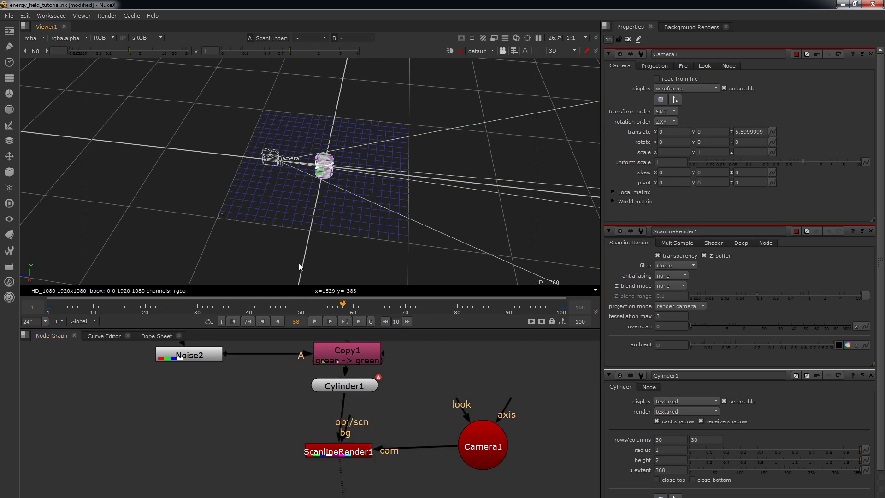
key("Tab")
key("shift+Left")
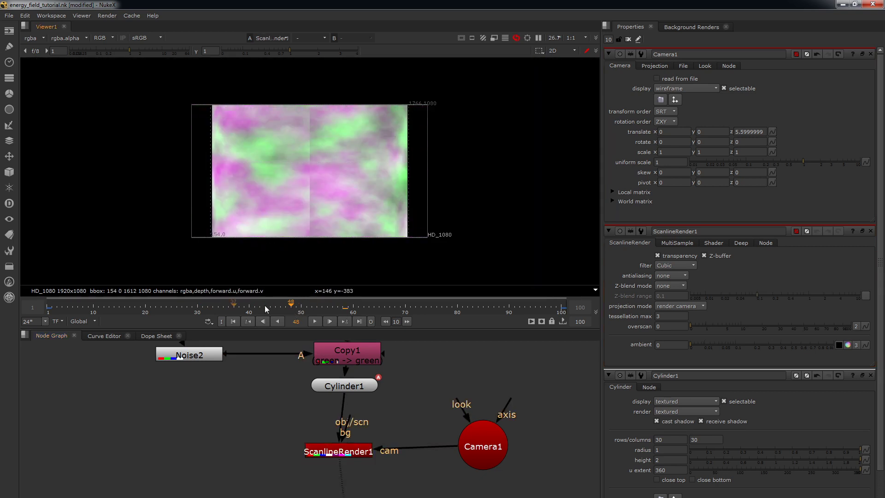
left_click(199, 307)
left_click(161, 307)
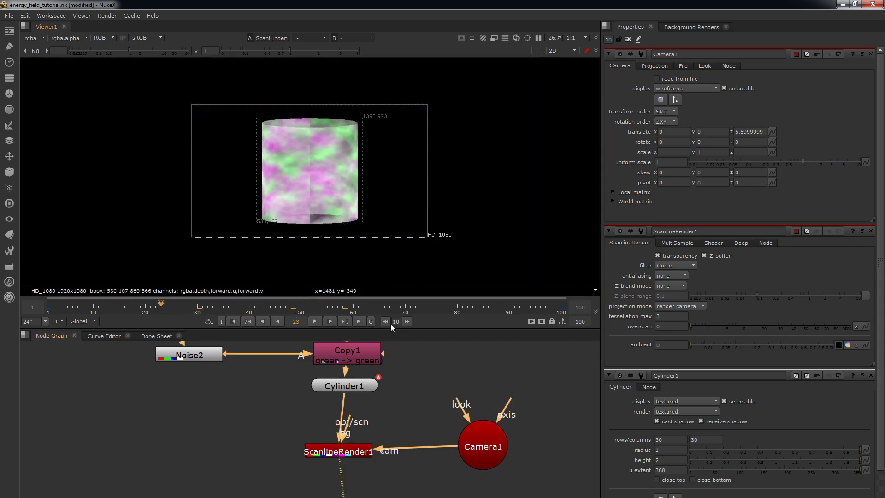
Open the properties of Cylinder1
middle_click_drag(442, 380, 408, 431)
double_click(314, 439)
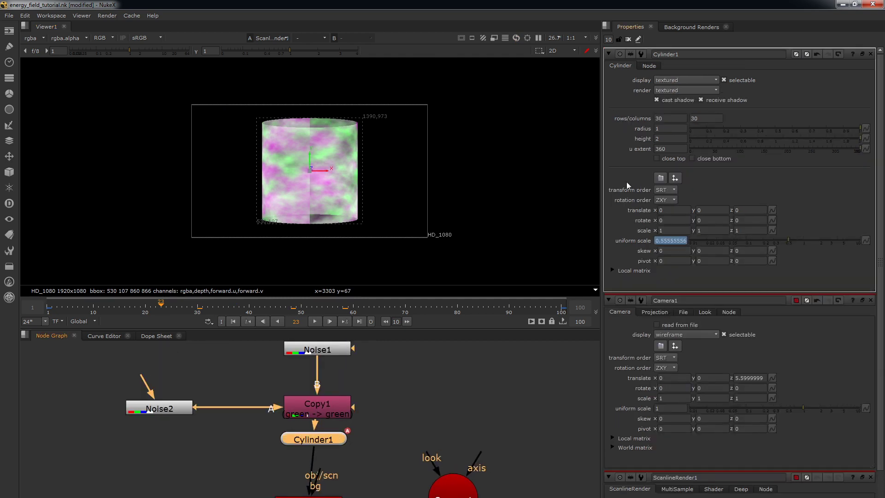
left_click(669, 221)
type("20")
key("Return")
left_click_drag(669, 221, 648, 222)
type("0")
key("Return")
left_click_drag(710, 221, 648, 225)
type("2")
key("Return")
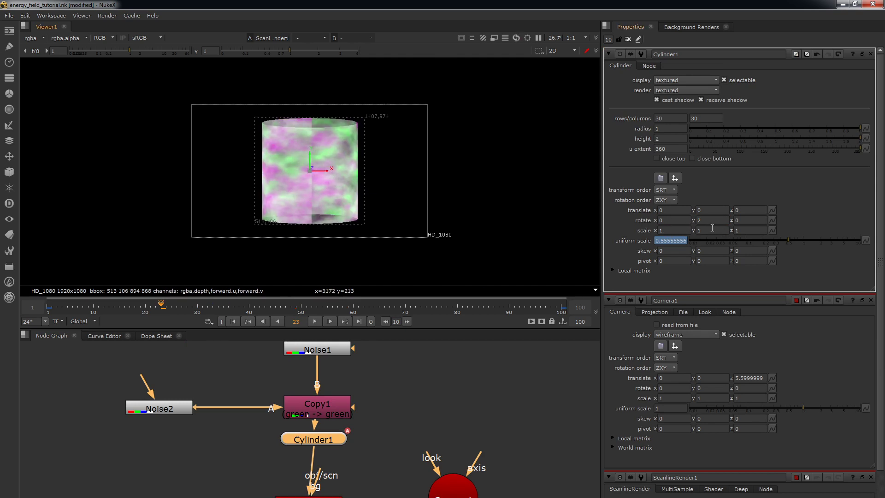
left_click(712, 221)
type("0")
key("Return")
Rotate the cylinder about Y until the texture seam turns away from the camera, and close all node properties
left_click(713, 222)
key("Up")
key("Up")
key("Up")
key("Up")
key("Up")
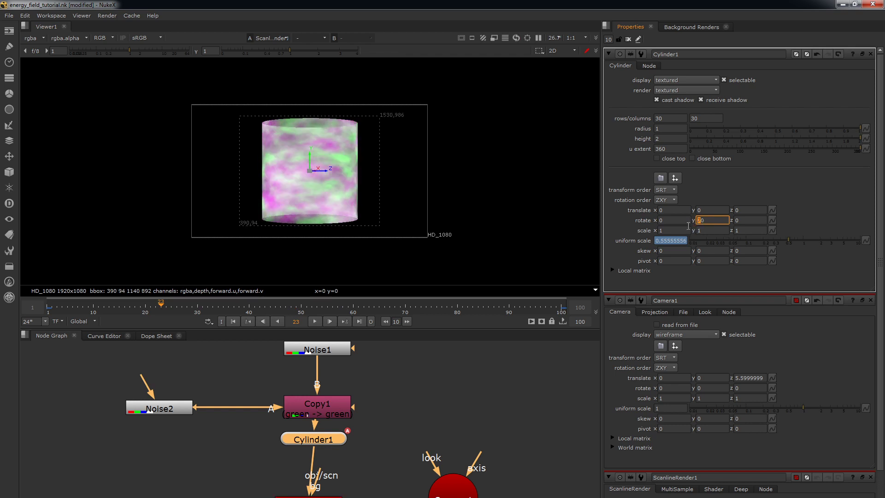
key("Up")
left_click(629, 40)
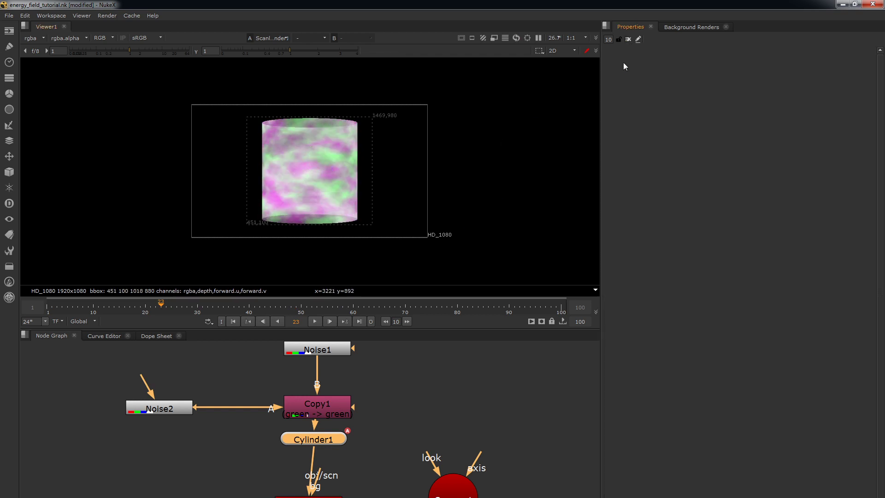
Move the ScanlineRender and camera nodes farther down to make room below the cylinder
left_click(435, 422)
middle_click_drag(425, 408, 416, 430)
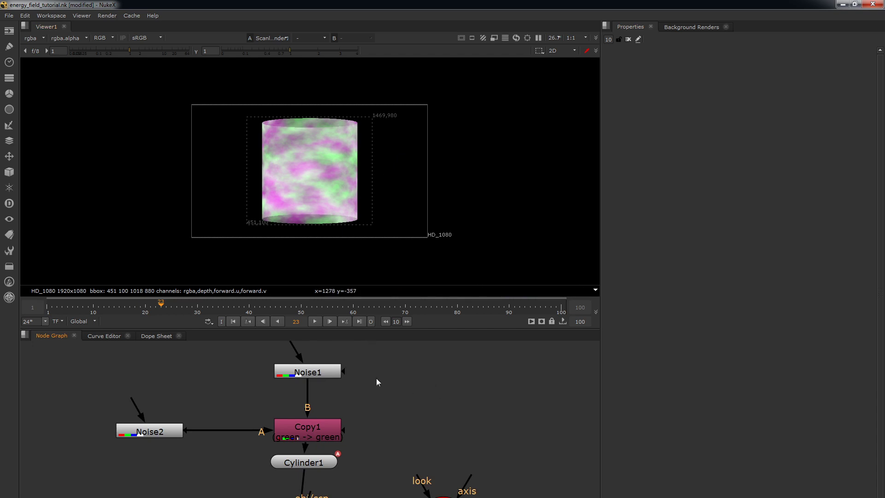
middle_click_drag(355, 352, 350, 410)
middle_click_drag(375, 478, 360, 466)
left_click_drag(386, 386, 81, 496)
middle_click_drag(294, 497, 289, 411)
Insert a ProceduralNoise modifier between Cylinder1 and the ScanlineRender node
left_click(278, 412)
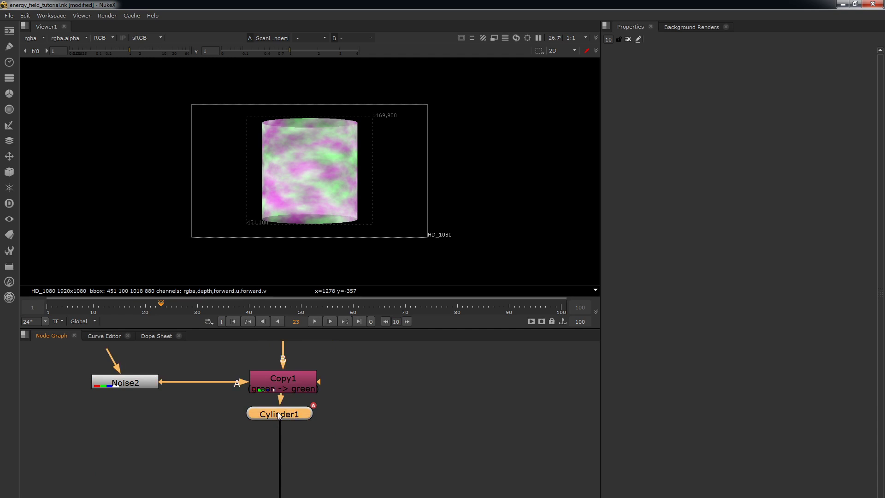
key("Tab")
type("prod")
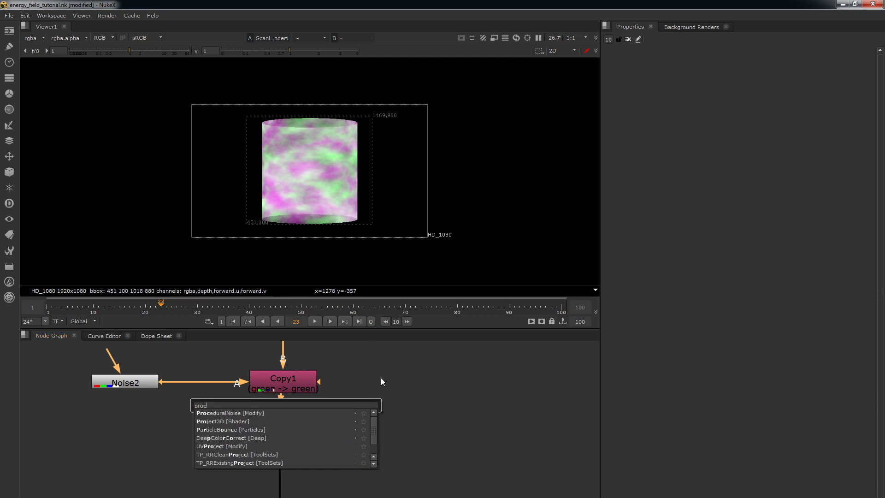
left_click(243, 414)
key("Tab")
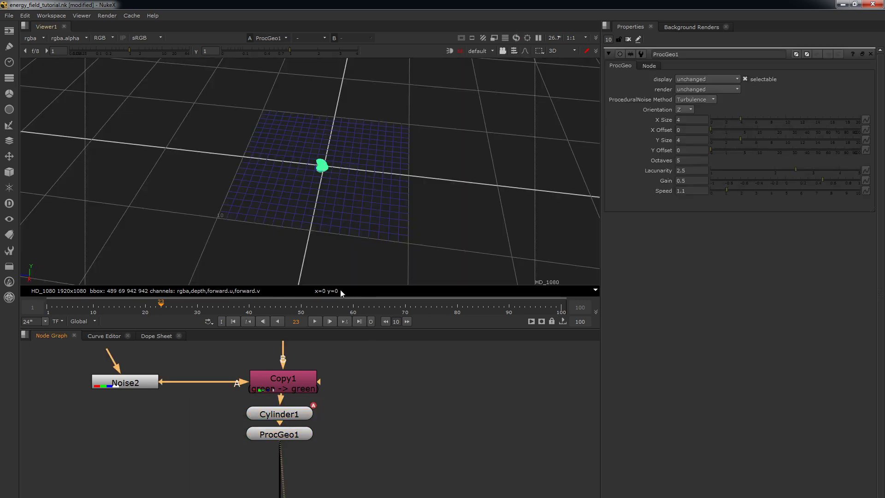
Frame the cylinder in the 3D view and play the animation to examine the noise deformation
mouse_move(348, 166)
left_mouse_down("ctrl")
mouse_move(338, 154)
mouse_move(349, 156)
left_mouse_up("ctrl")
key("f")
middle_click_drag(337, 158, 303, 171, "alt")
left_click_drag(303, 172, 393, 182, "alt")
left_click(316, 322)
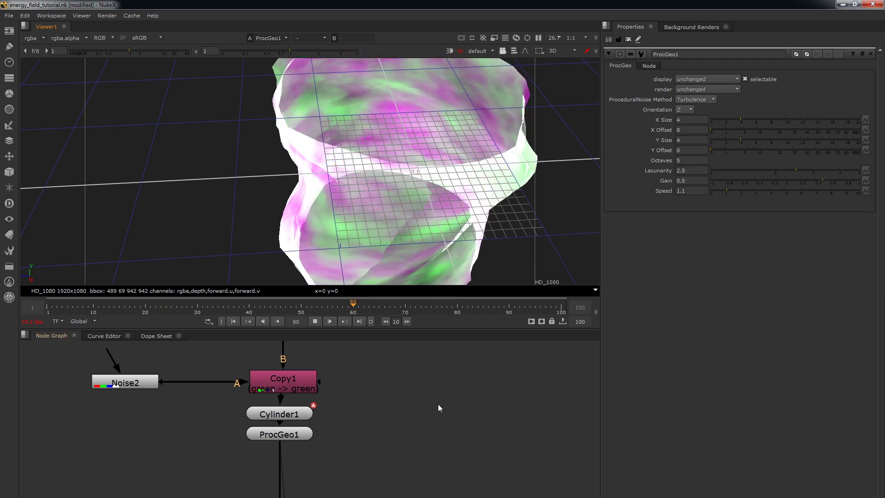
Create a second cylinder with a copy of ProcGeo1 beneath it, show it in the viewer, and close all node properties
key("Tab")
type("cyl")
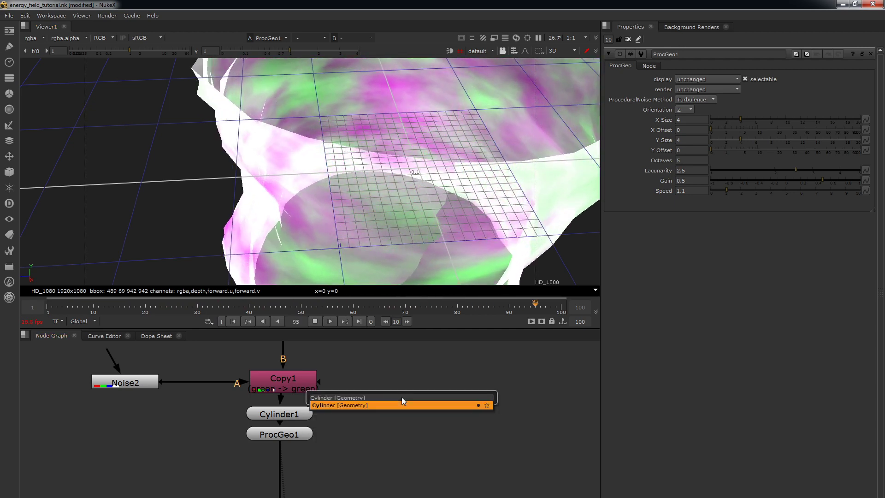
key("Return")
left_click(286, 432)
key("ctrl+c")
left_click(417, 399)
key("ctrl+v")
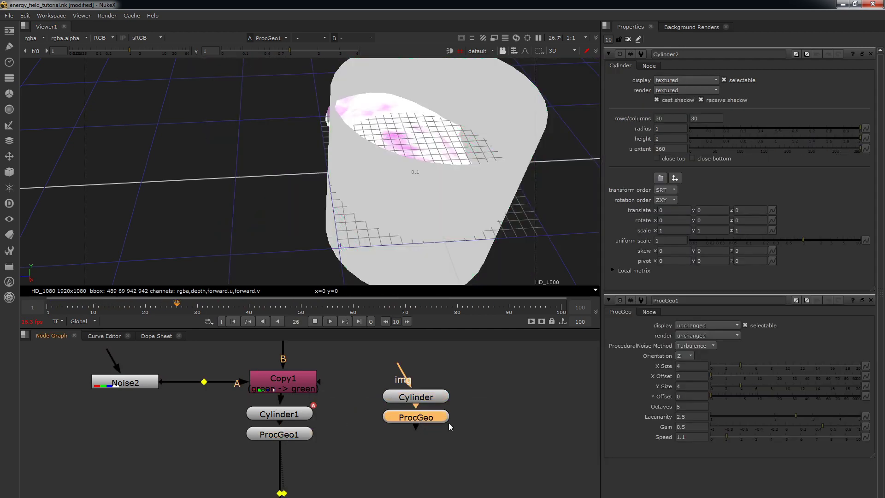
left_click(445, 421, "ctrl+shift")
left_click(628, 40)
left_click(528, 382)
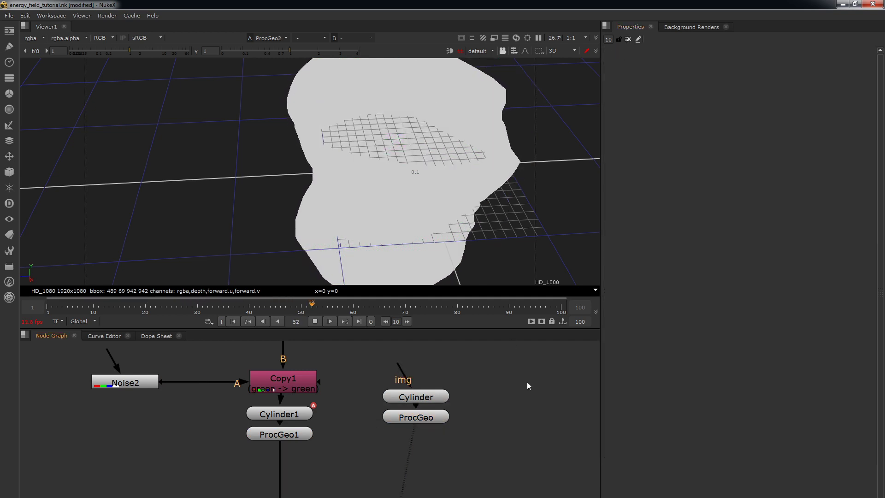
Set ProcGeo2's Speed to 3.25 and Gain to 0.67 during playback, then stop the animation
left_click(478, 178)
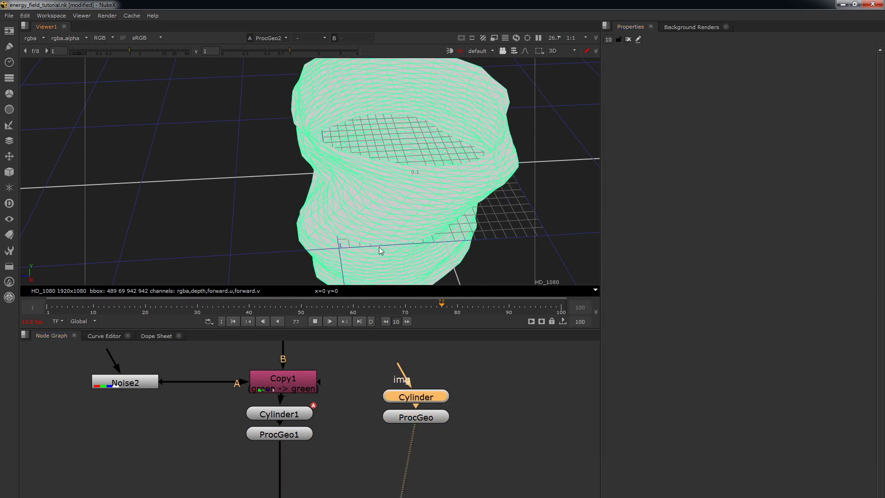
left_click(417, 417)
key("Return")
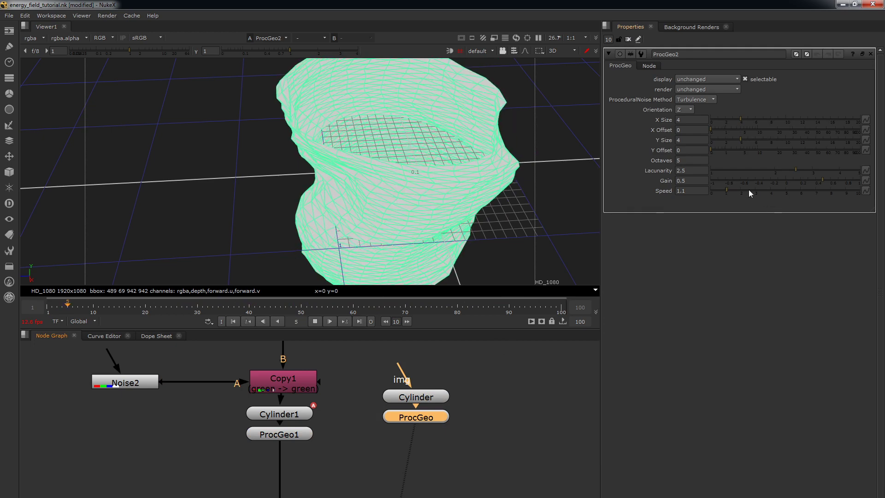
left_click_drag(746, 190, 757, 193)
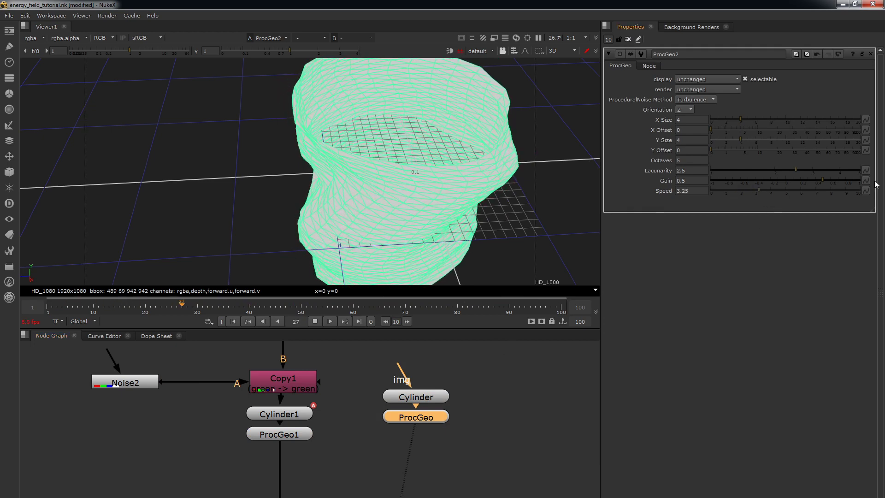
left_click_drag(823, 180, 835, 180)
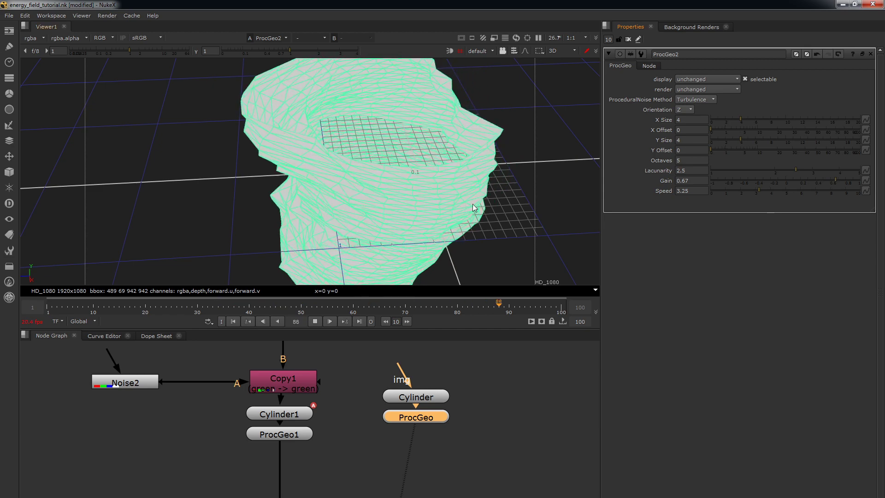
left_click(500, 164)
left_click(490, 134)
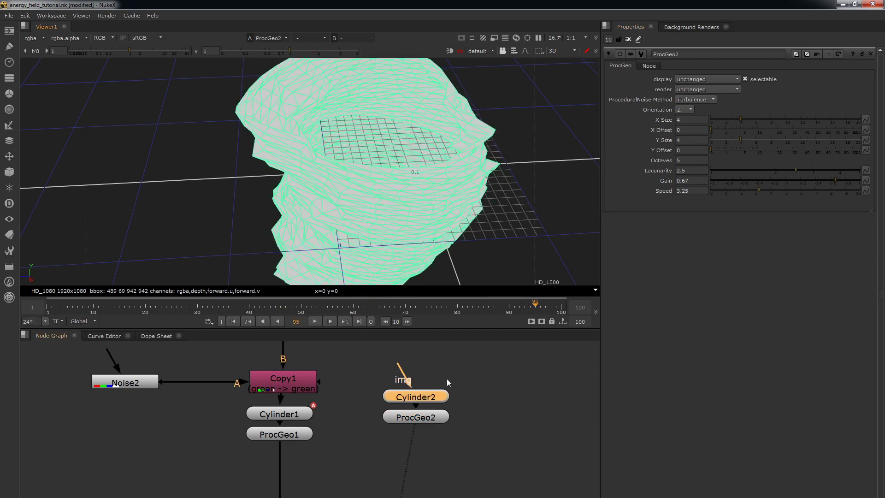
Open the properties of Cylinder2 and ProcGeo2, try an X Size of 3.9 on ProcGeo2, and undo it
double_click(436, 397)
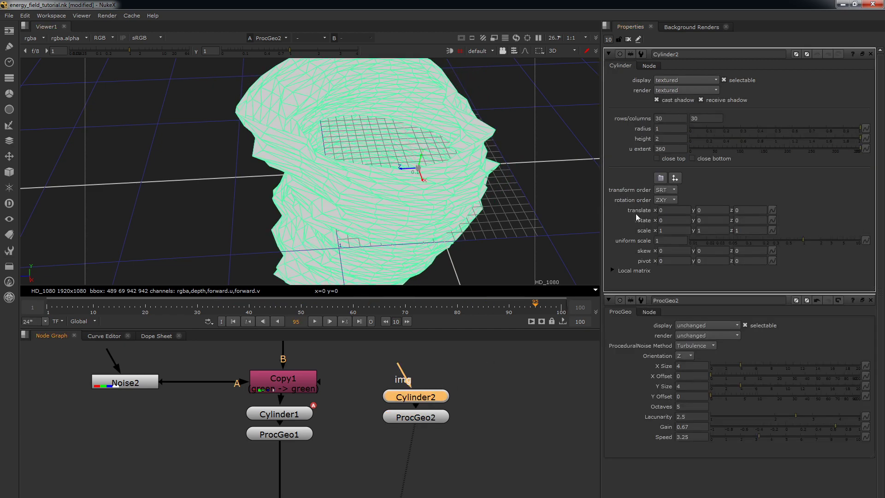
double_click(417, 418)
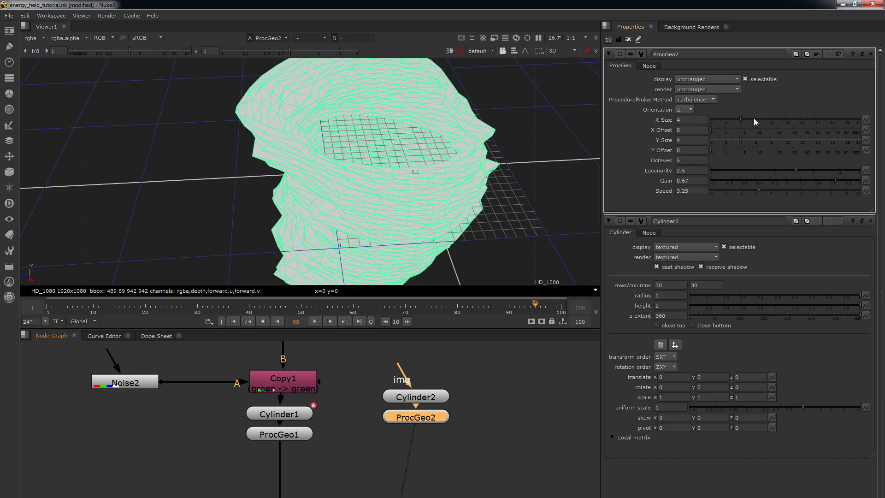
left_click_drag(753, 116, 741, 119)
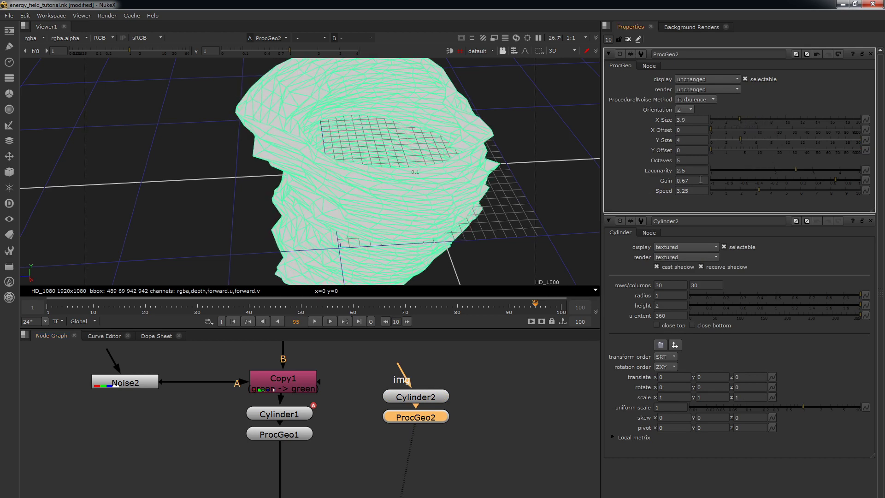
left_click(482, 396)
key("ctrl+z")
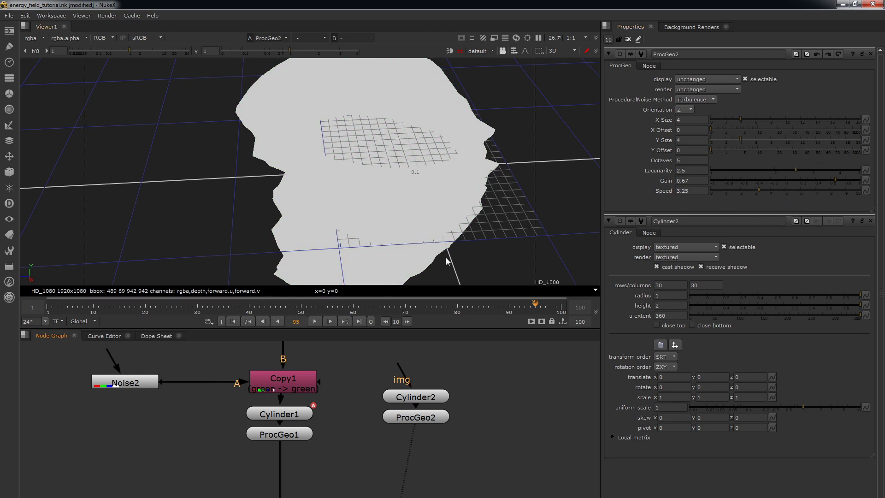
Delete the test nodes Cylinder2 and ProcGeo2 from the node graph
middle_click_drag(466, 420, 471, 388)
left_click_drag(481, 407, 419, 351)
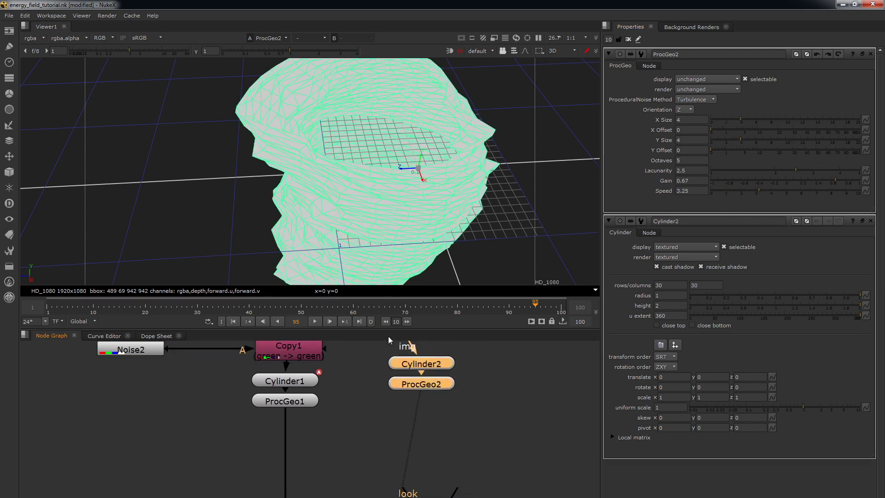
key("Delete")
Show ProcGeo1 in the viewer and briefly play the animation to examine the cylinder's noise deformation
scroll(367, 417, "down", 1)
middle_click_drag(364, 427, 376, 390)
left_click_drag(385, 417, 325, 488)
left_click(319, 365)
key("1")
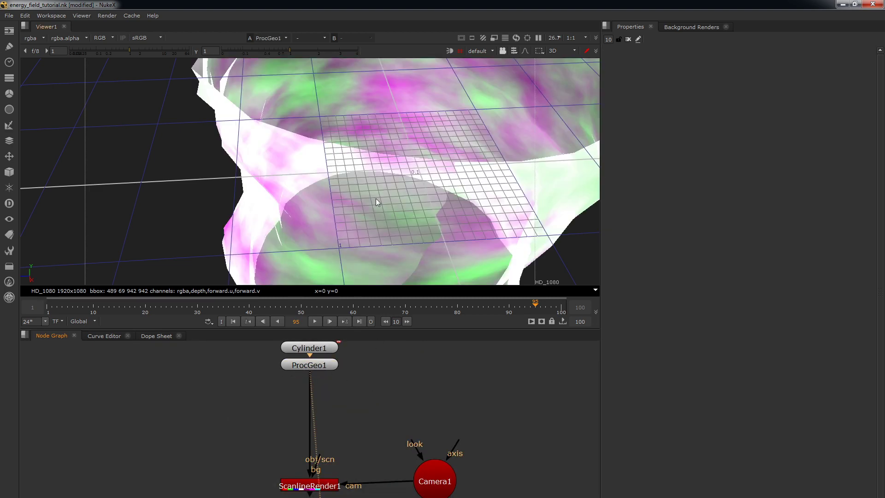
left_click(315, 322)
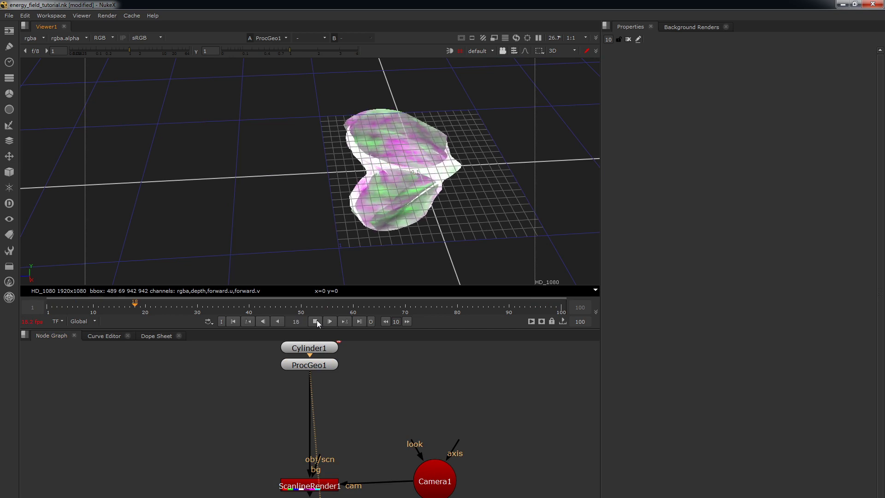
left_click(315, 321)
Raise ProcGeo1's Speed to 2.3 and start playback to check the motion
double_click(309, 365)
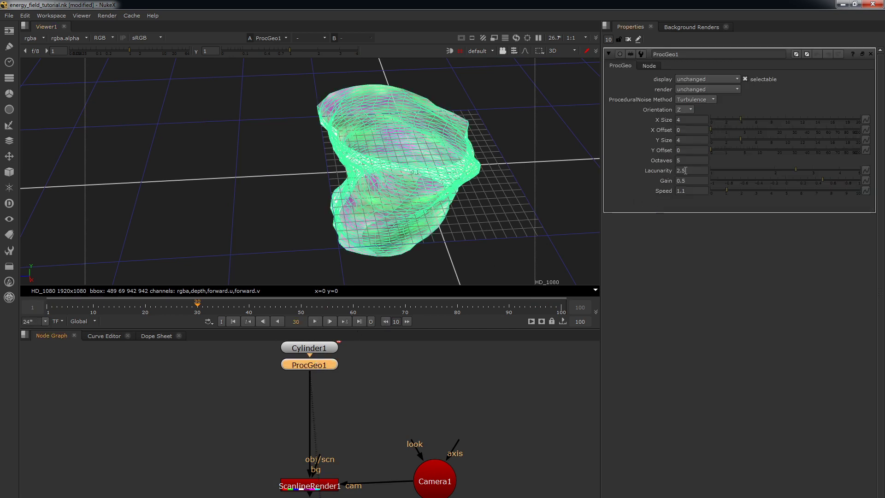
left_click(693, 192)
key("Up")
key("Up")
key("Up")
key("Up")
key("Up")
key("Up")
key("Up")
key("Up")
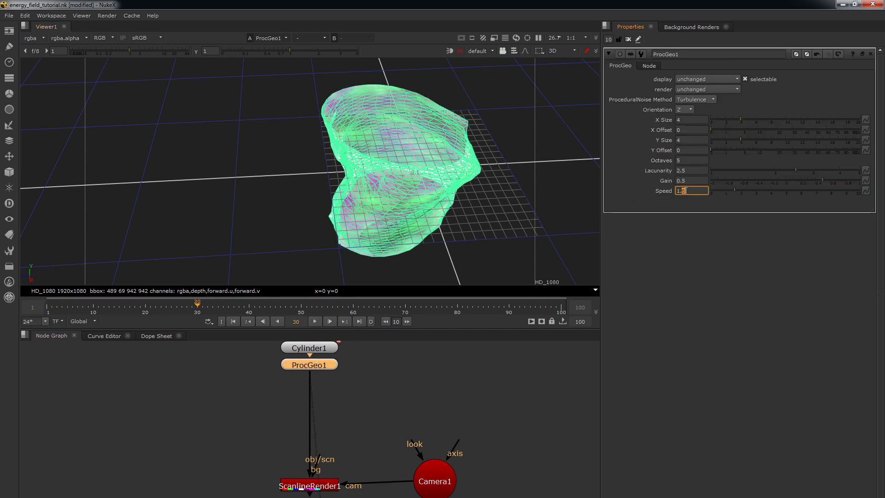
key("Up")
key("Up")
key("Up")
key("Up")
key("Up")
key("Up")
key("Up")
left_click(314, 322)
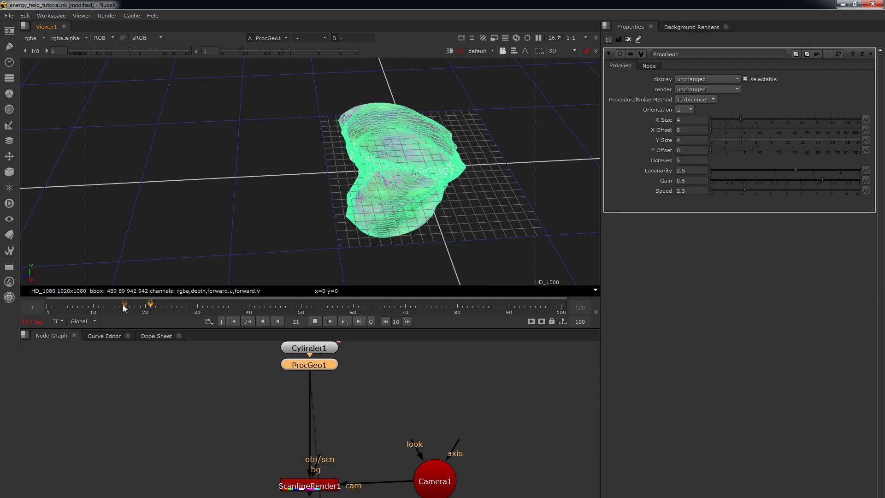
Increase ProcGeo1's Speed by a few more tenths while the animation plays
key("Up")
key("Up")
key("Up")
key("Up")
key("Up")
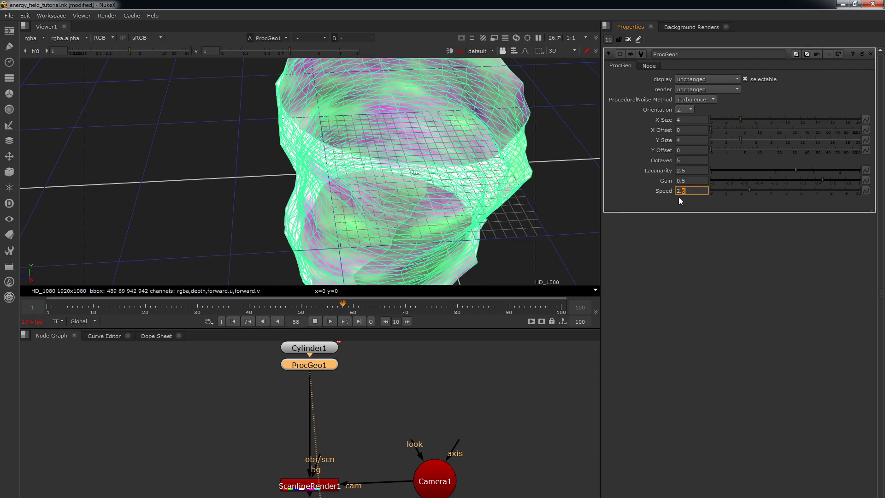
Close all node properties, go to frame 17, and show ScanlineRender1's output in the 2D viewer
left_click(628, 40)
left_click_drag(190, 308, 129, 309)
left_click(310, 484)
key("1")
left_click(432, 478)
key("Tab")
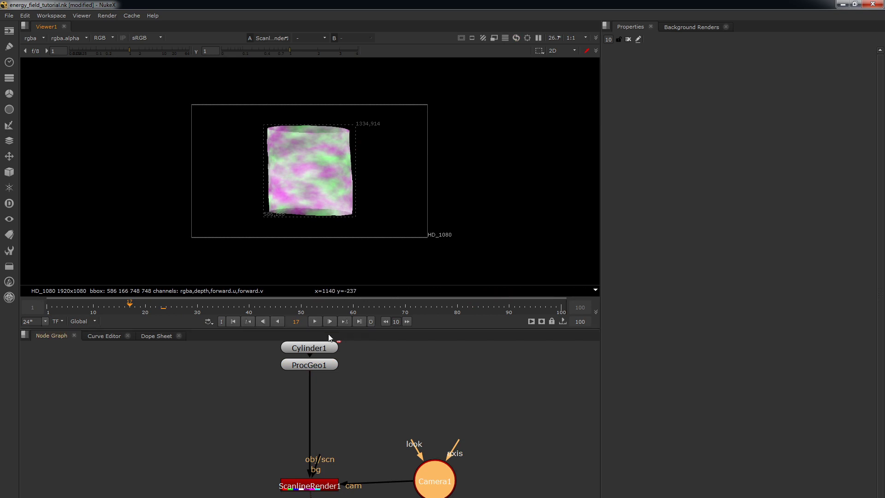
Add an unconnected CheckerBoard node in the empty area beside the node tree
scroll(429, 393, "down", 4)
middle_click_drag(385, 415, 307, 432)
left_click(439, 407)
key("Tab")
type("checker")
key("Return")
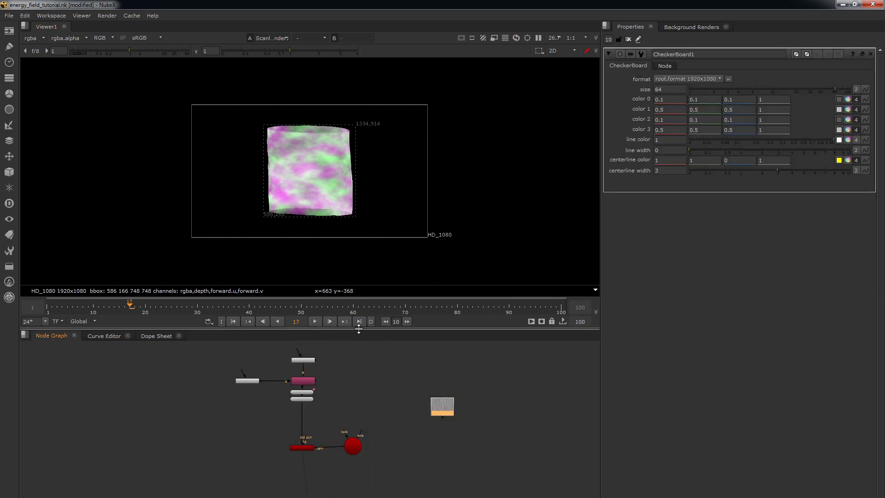
Move Camera1 to the other side of ScanlineRender1 and nudge the CheckerBoard node slightly upward
left_click_drag(358, 436, 243, 435)
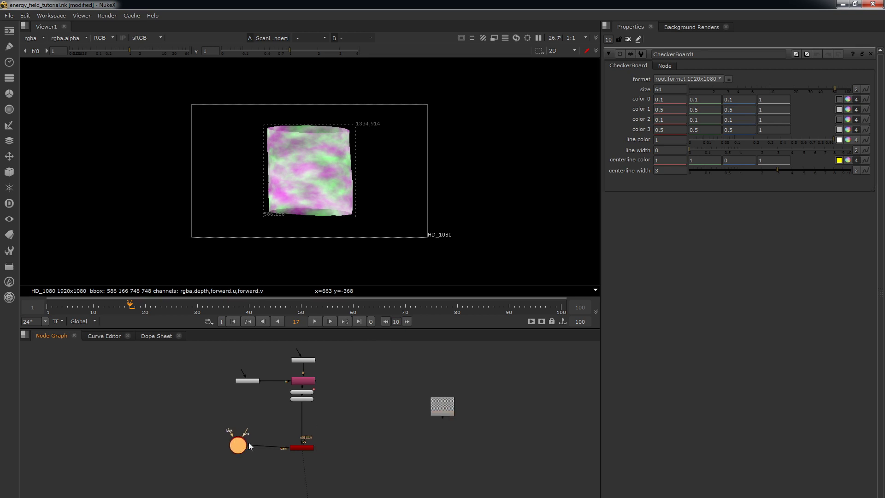
left_click(414, 405)
left_click(442, 408)
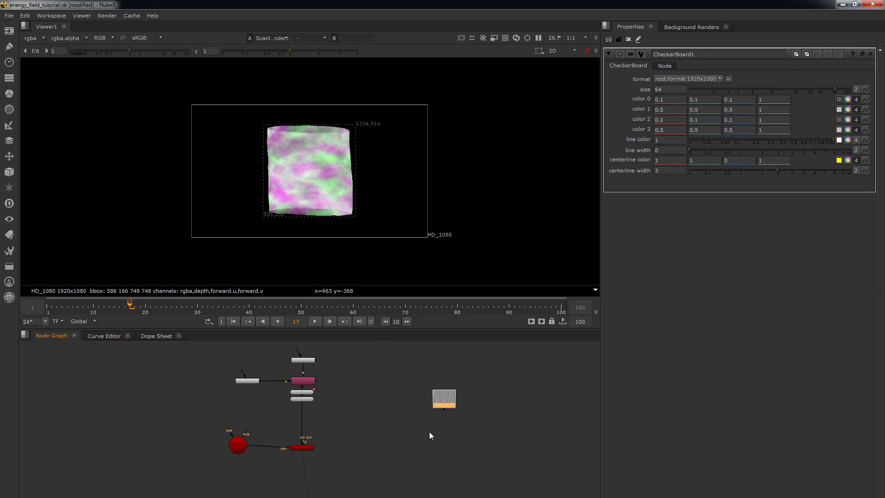
Move the CheckerBoard node above the level of the noise tree and show its output in the viewer
scroll(430, 432, "up", 2)
left_click_drag(442, 403, 524, 360)
key("1")
left_click(479, 392)
middle_click_drag(524, 360, 443, 446)
left_click_drag(444, 446, 416, 401)
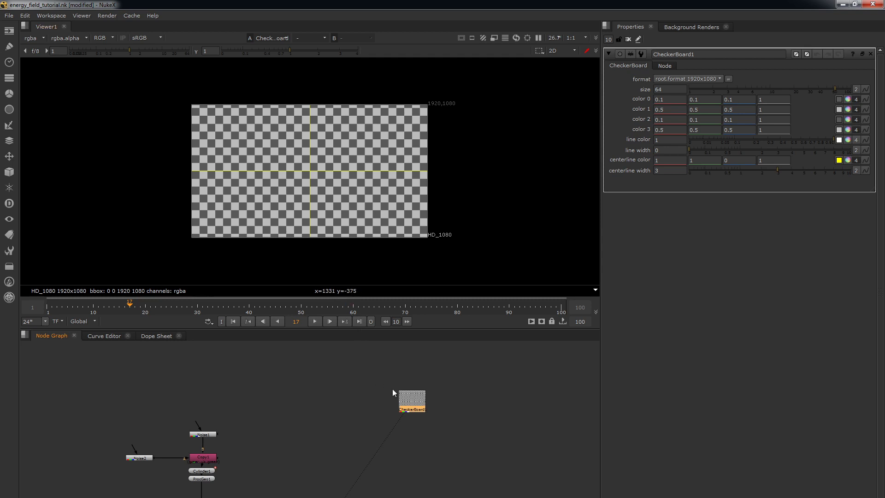
Close the CheckerBoard properties and move its node farther away from the noise tree to make room between them
middle_click_drag(418, 431, 417, 385)
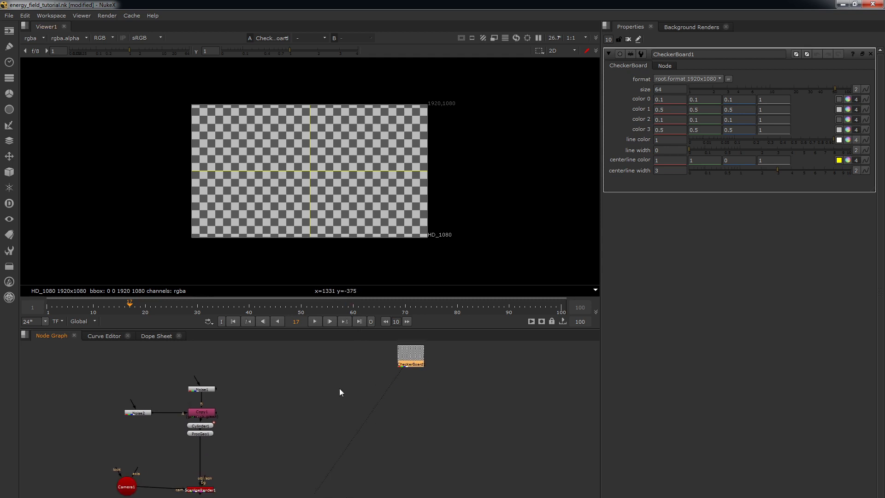
left_click(628, 40)
middle_click_drag(350, 440, 347, 435)
left_click_drag(415, 355, 450, 348)
middle_click_drag(377, 449, 348, 414)
middle_click_drag(387, 441, 357, 468)
left_click_drag(174, 459, 104, 497)
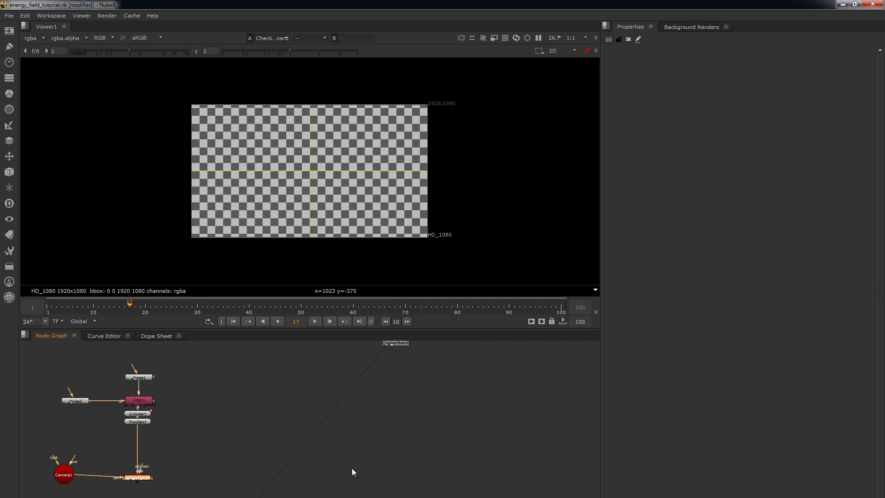
left_click(404, 471)
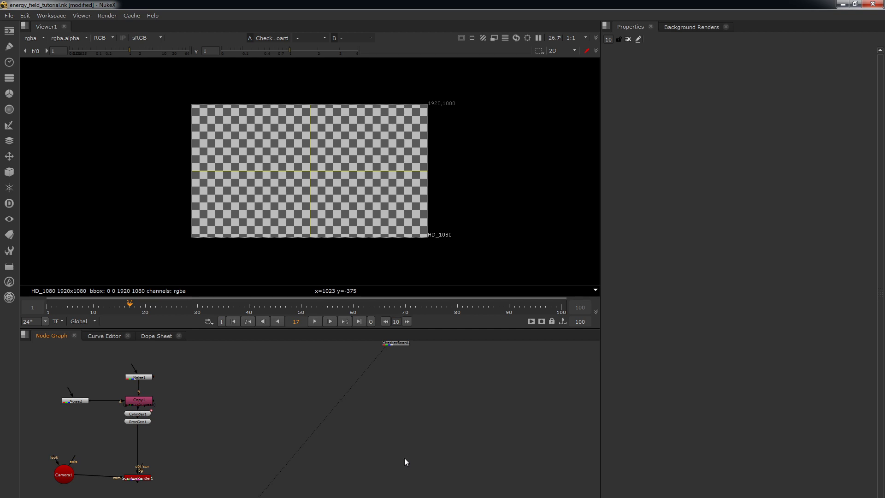
Add a Copy node below the CheckerBoard with its B input on CheckerBoard1 and its A input on ScanlineRender1
key("k")
left_click_drag(415, 449, 399, 345)
left_click_drag(392, 446, 138, 477)
left_click_drag(402, 462, 395, 482)
View ScanlineRender1 and set its shader motion vectors to off
left_click_drag(101, 461, 164, 497)
left_click_drag(101, 497, 101, 497)
key("1")
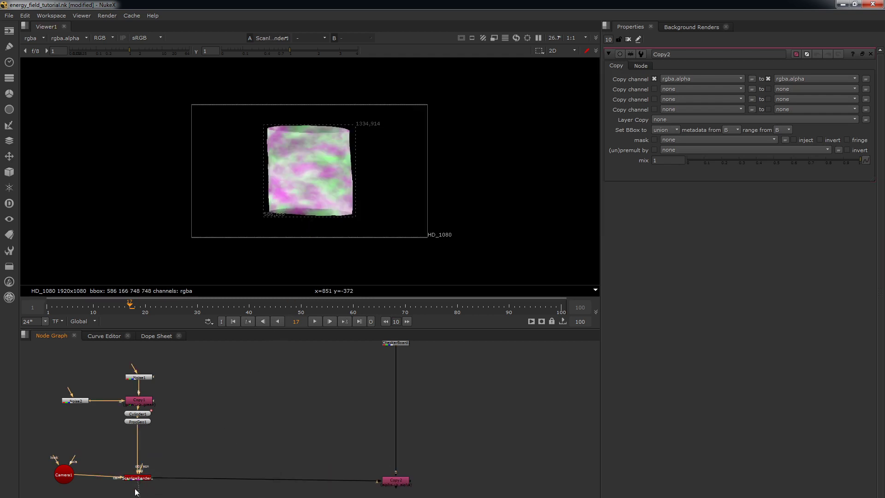
scroll(164, 463, "up", 10)
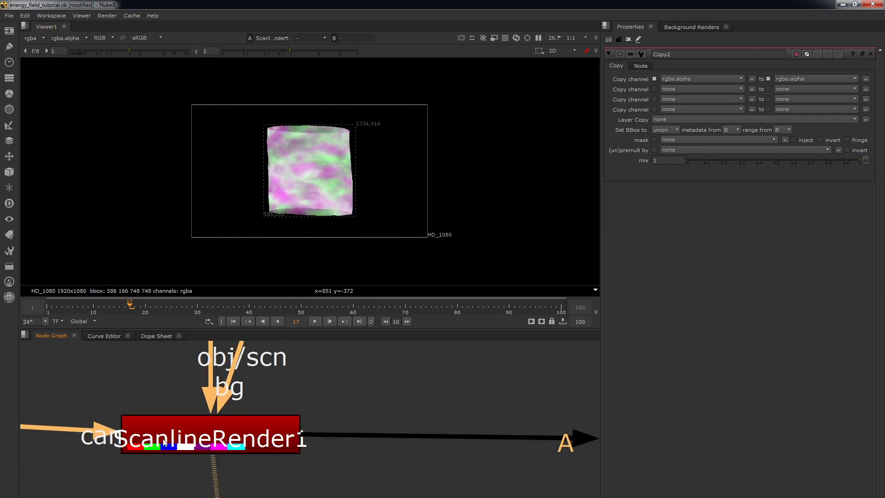
double_click(235, 448)
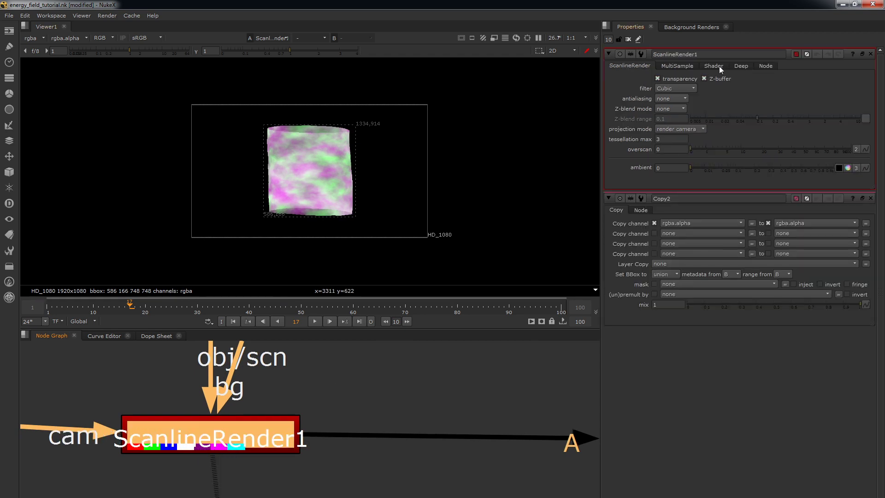
left_click(715, 66)
left_click(690, 78)
left_click(687, 55)
left_click(389, 399)
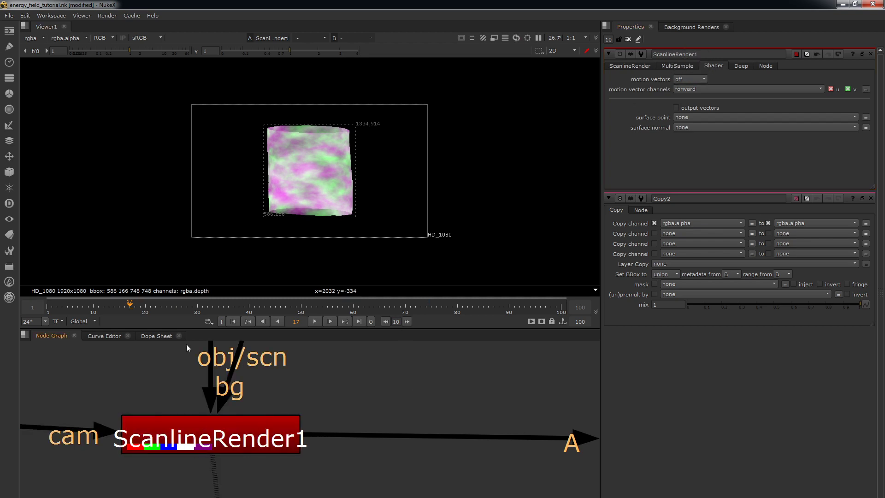
Insert a Remove node after ScanlineRender1 with its operation set to keep and its channels set to rgba
left_click(244, 430)
key("Tab")
type("remove")
key("Return")
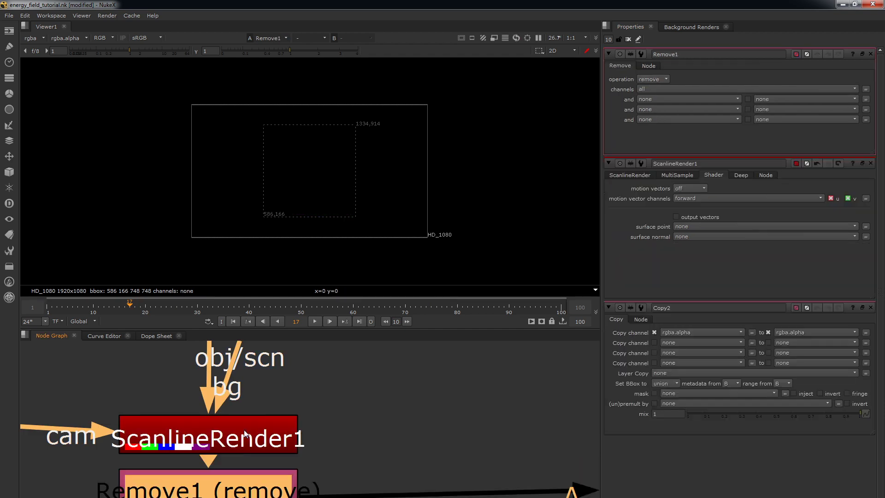
left_click(665, 89)
left_click(672, 89)
left_click(661, 121)
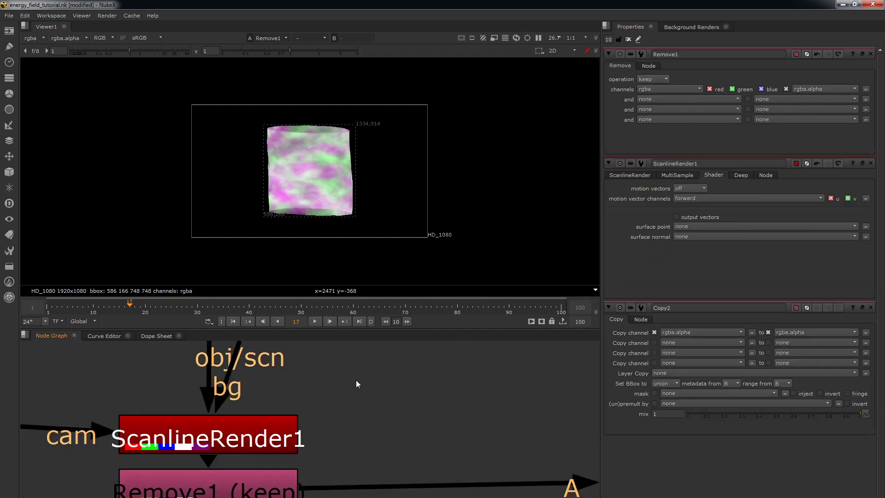
Reposition the Copy2 node so that it lines up horizontally with the Remove1 node
scroll(190, 496, "up", 2)
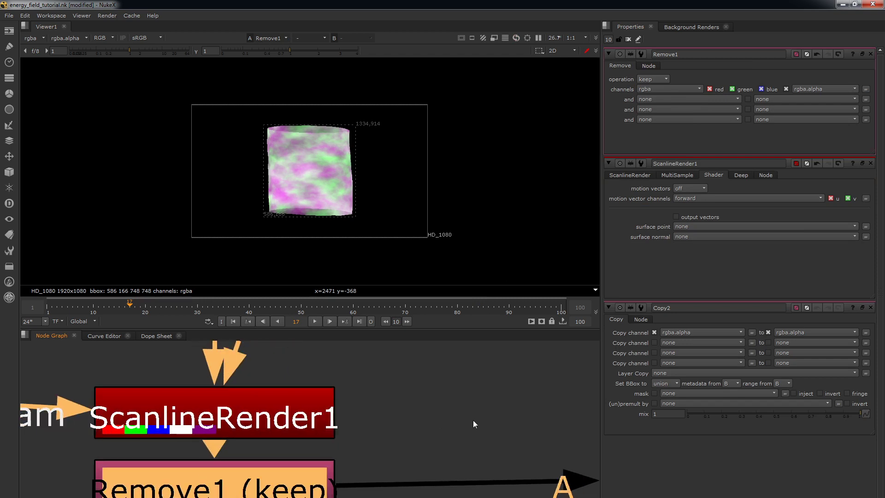
scroll(442, 420, "down", 6)
middle_click_drag(346, 418, 49, 370)
scroll(158, 369, "down", 3)
left_click_drag(554, 373, 547, 385)
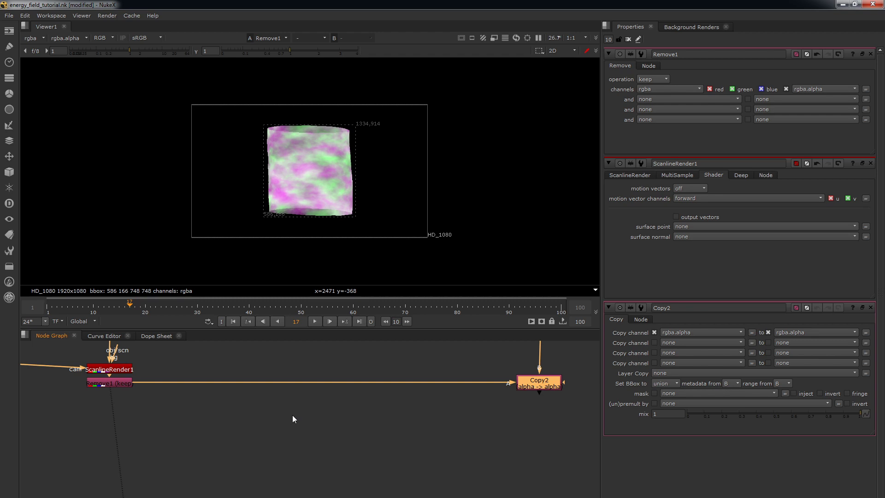
Insert a dot on the connection from Remove1 to Copy2, place it below Remove1, and lower Copy2 to match
left_click(277, 433)
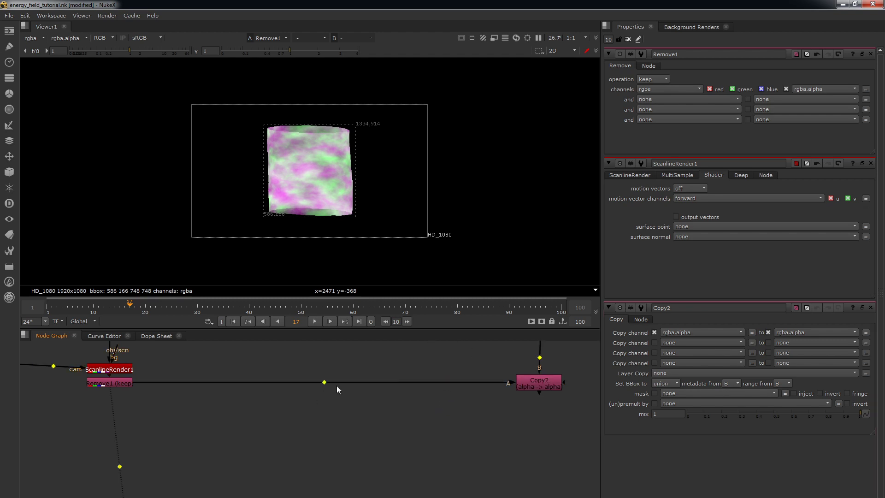
left_click_drag(324, 383, 109, 407, "ctrl")
left_click_drag(539, 385, 538, 399)
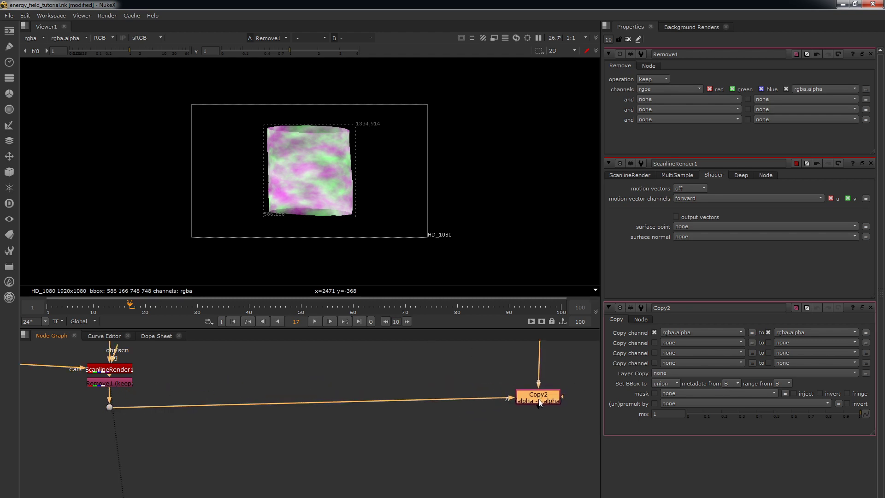
scroll(219, 392, "down", 2)
middle_click_drag(219, 392, 377, 419)
left_click_drag(212, 399, 213, 403)
middle_click_drag(443, 404, 204, 397)
left_click_drag(422, 395, 365, 415)
View Copy2's output and nudge the node so that its connections to the dot and the checkerboard run straight
key("1")
key("Return")
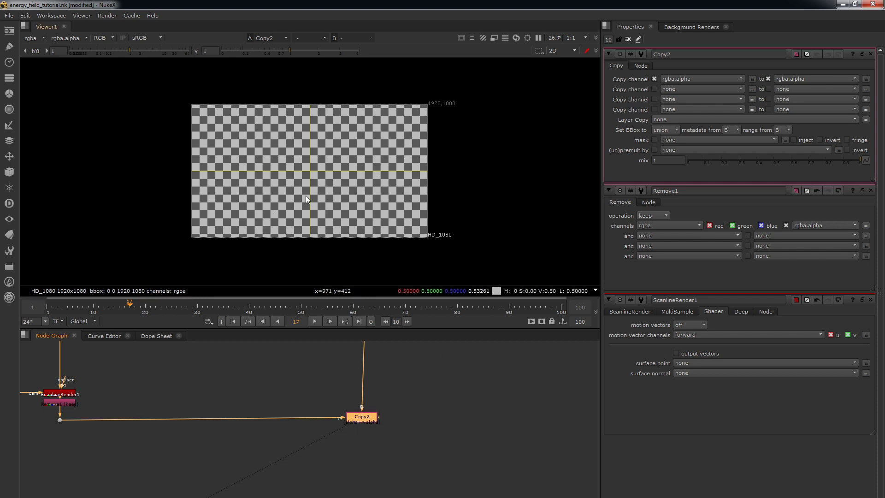
key("g")
key("g")
left_click_drag(366, 424, 374, 426)
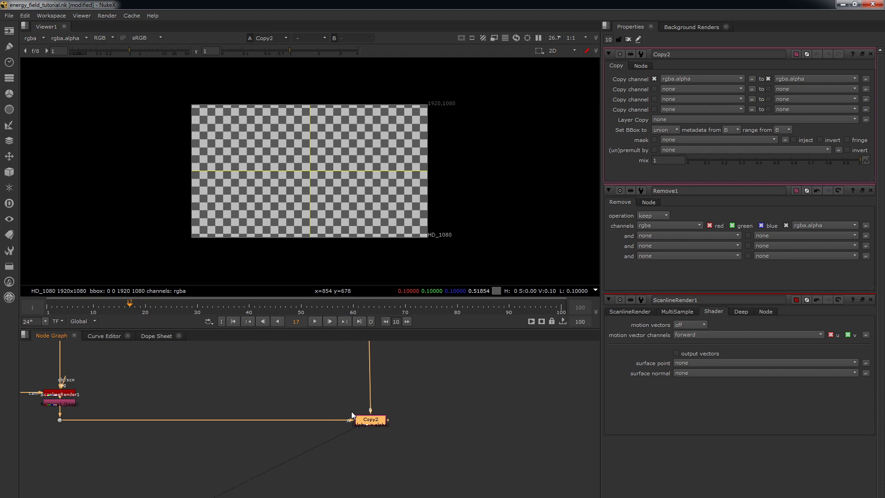
left_click_drag(380, 424, 376, 424)
left_click(401, 423)
left_click(378, 421)
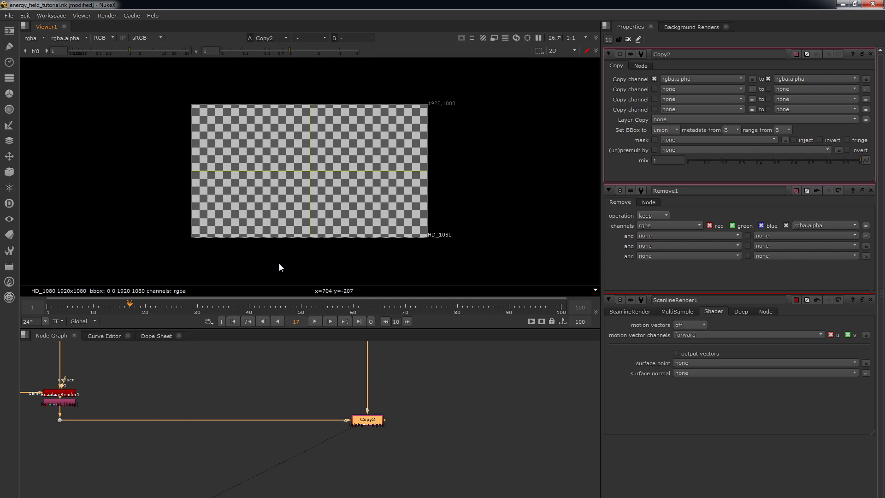
Set Copy2 to copy rgba.red to rgba.red and rgba.green to rgba.green, and check the individual colour channels
left_click(672, 79)
left_click(685, 100)
left_click(800, 79)
left_click(802, 88)
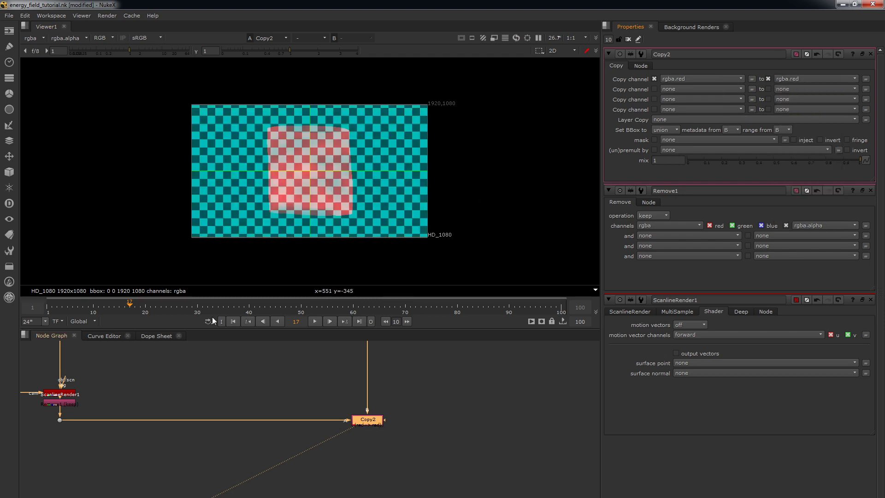
left_click(719, 90)
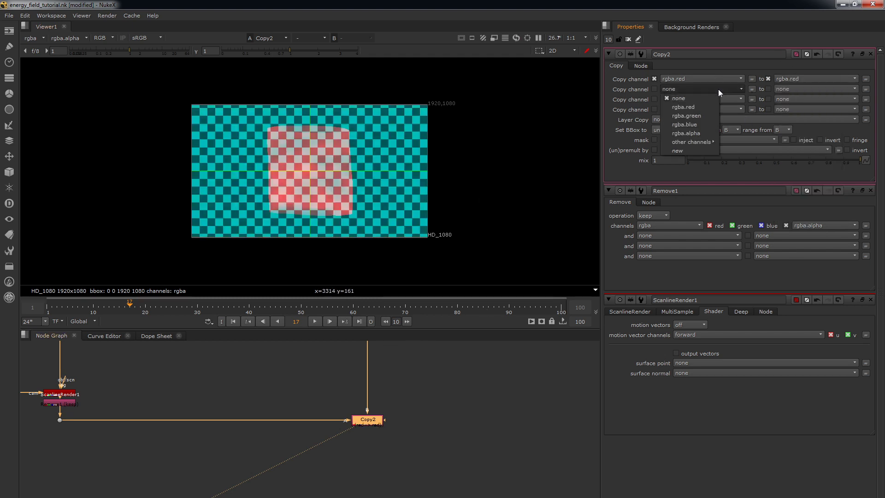
left_click(689, 116)
left_click(809, 89)
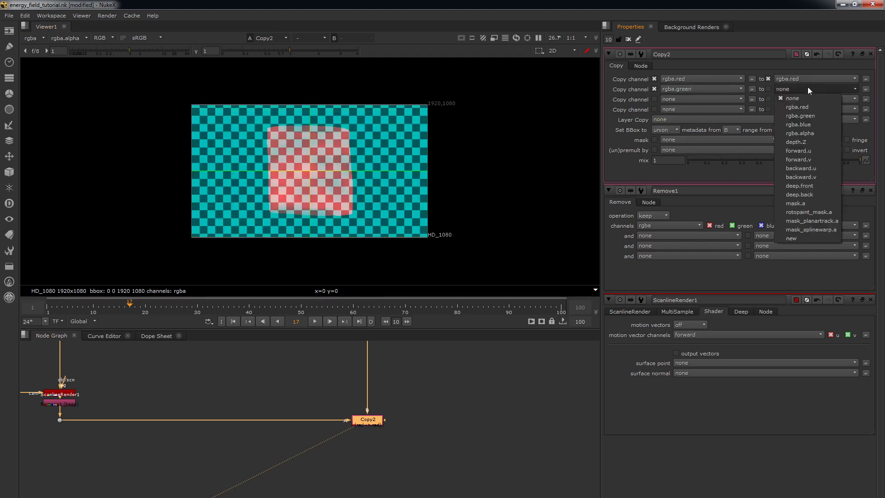
left_click(797, 113)
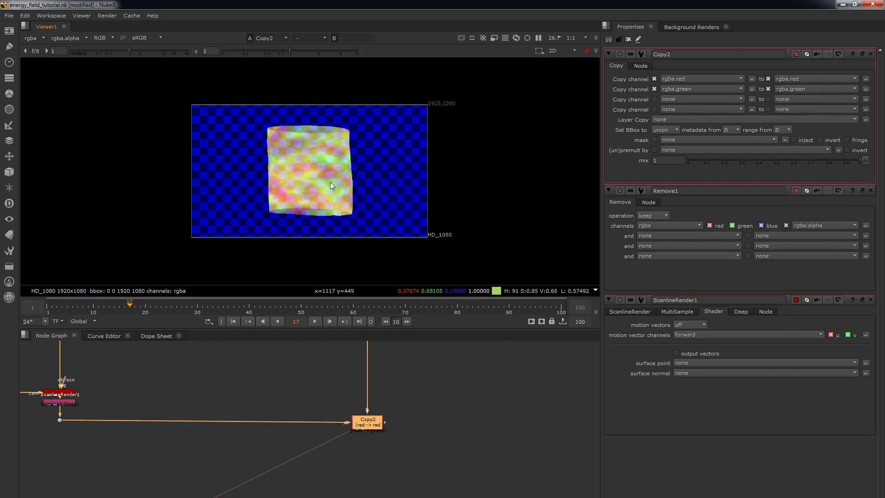
key("r")
key("g")
key("b")
key("b")
Redirect Copy2's red channel to forward.u and its green channel to forward.v
left_click(792, 79)
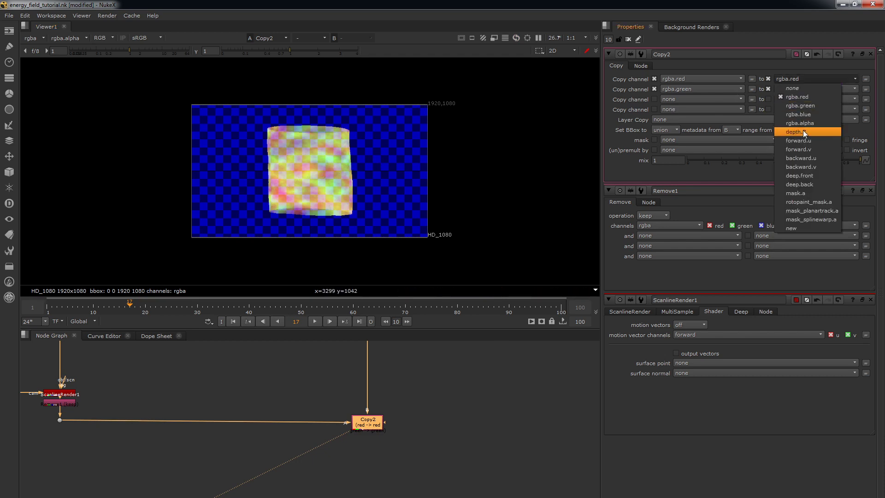
left_click(820, 139)
left_click(807, 90)
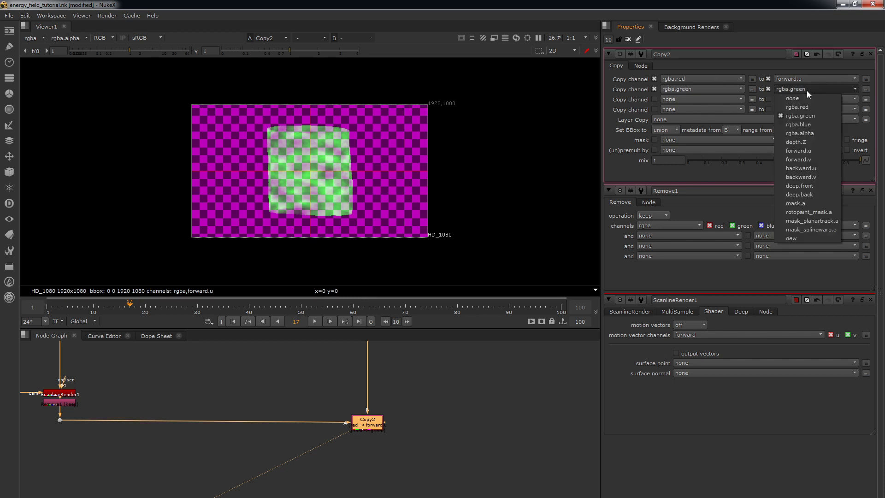
left_click(838, 159)
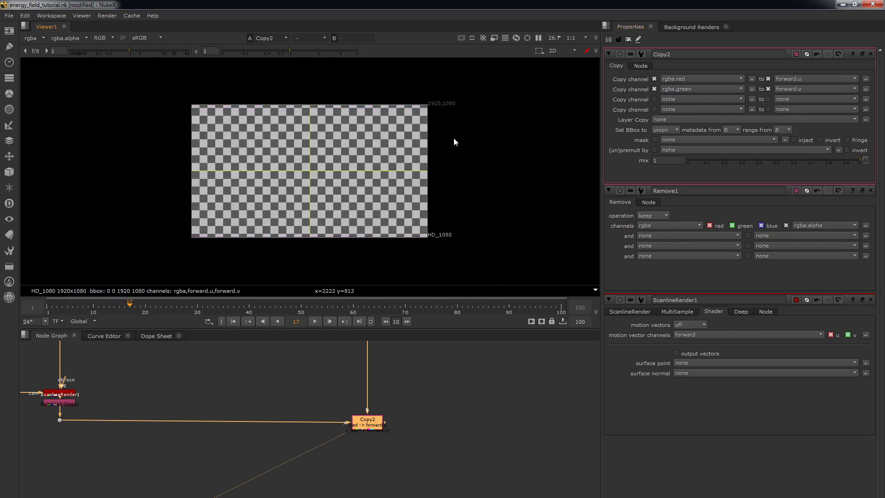
Inspect Copy2's forward layer and its red and green channels in the viewer, and return the display to rgba
left_click(38, 38)
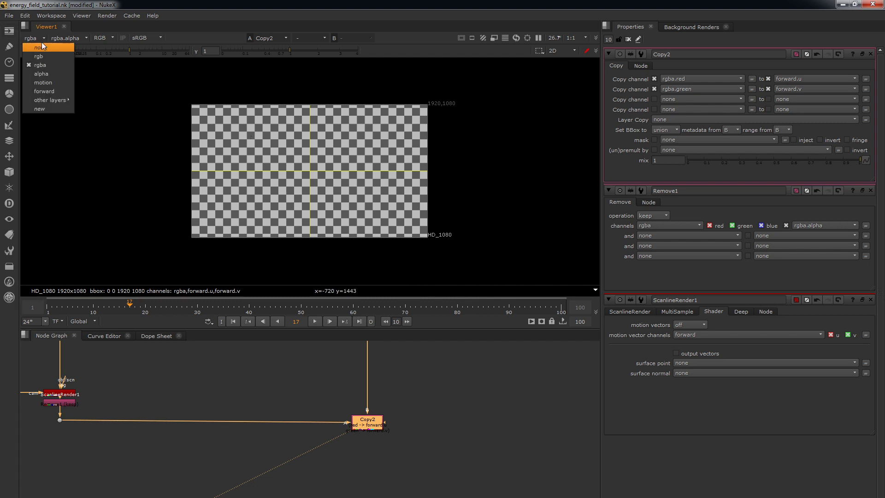
left_click(46, 90)
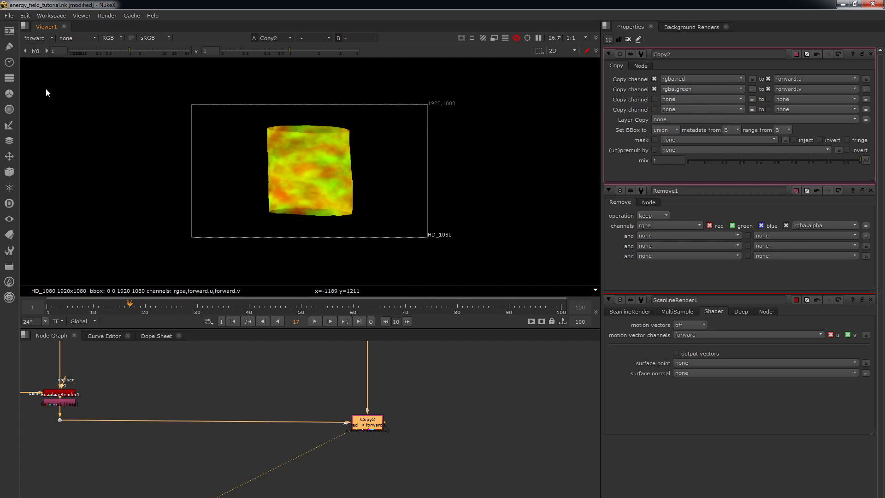
key("r")
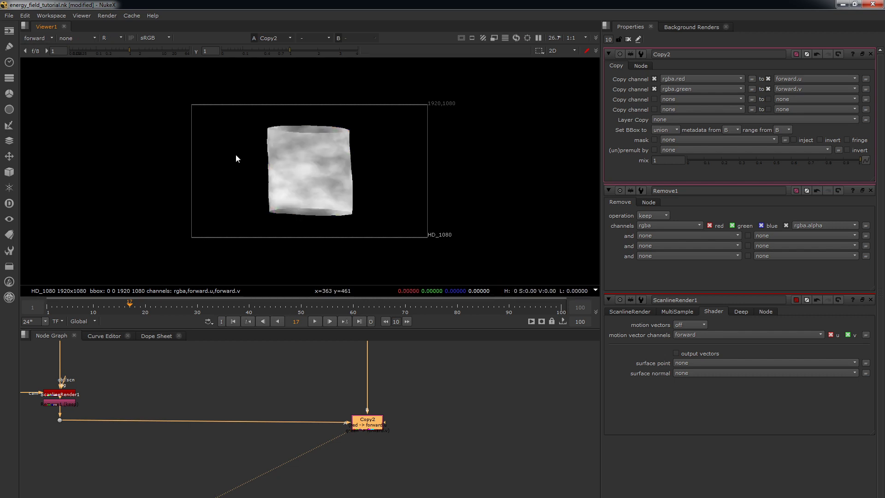
key("g")
key("r")
key("r")
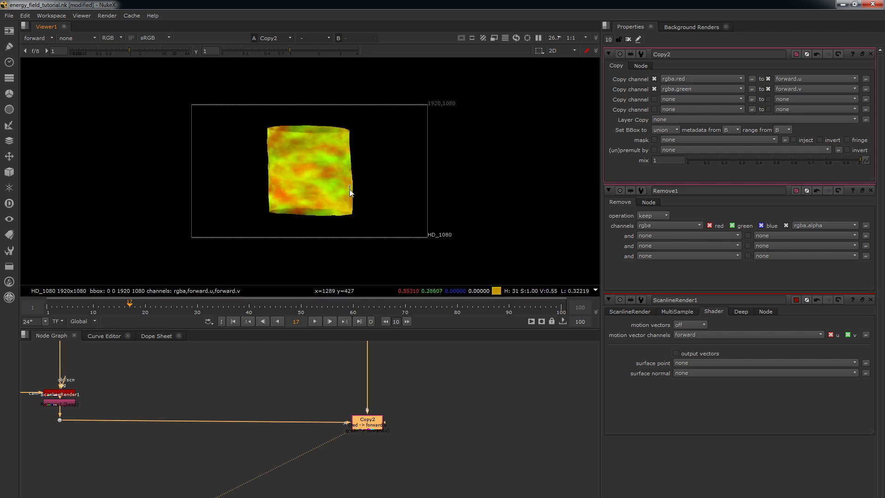
key("plus")
left_click(45, 33)
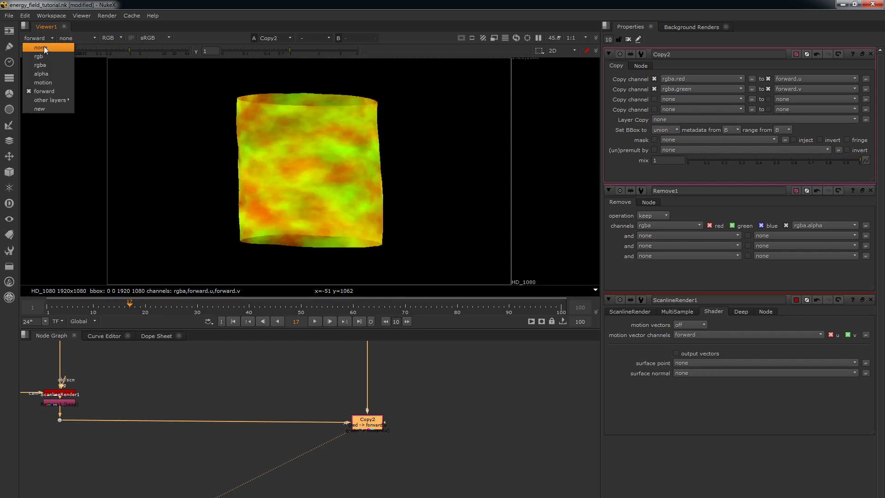
left_click(48, 66)
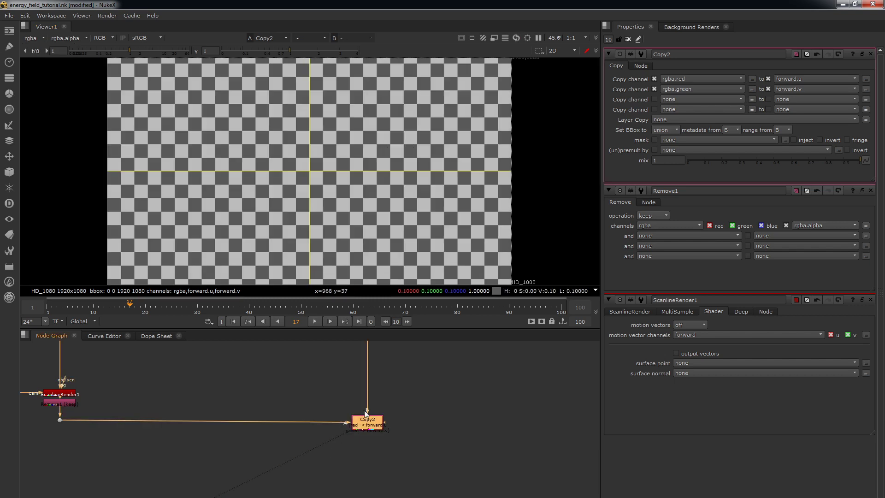
Add an IDistort node below Copy2
left_click(446, 380)
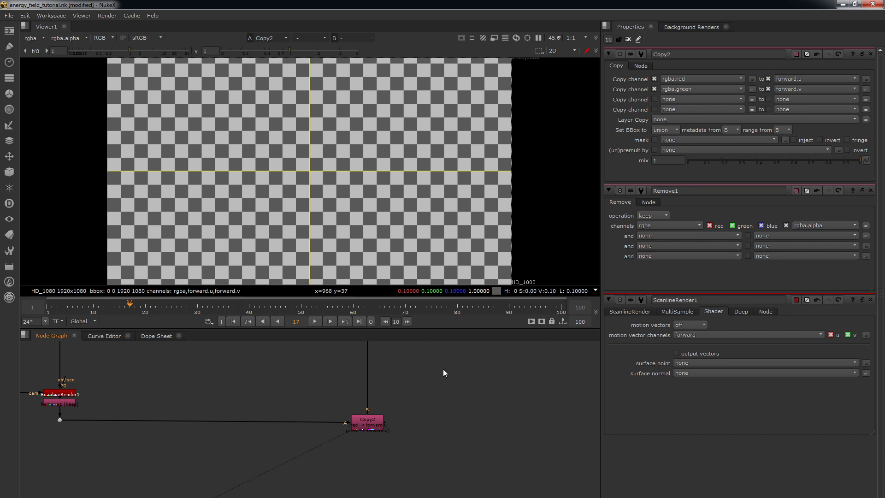
left_click(368, 421)
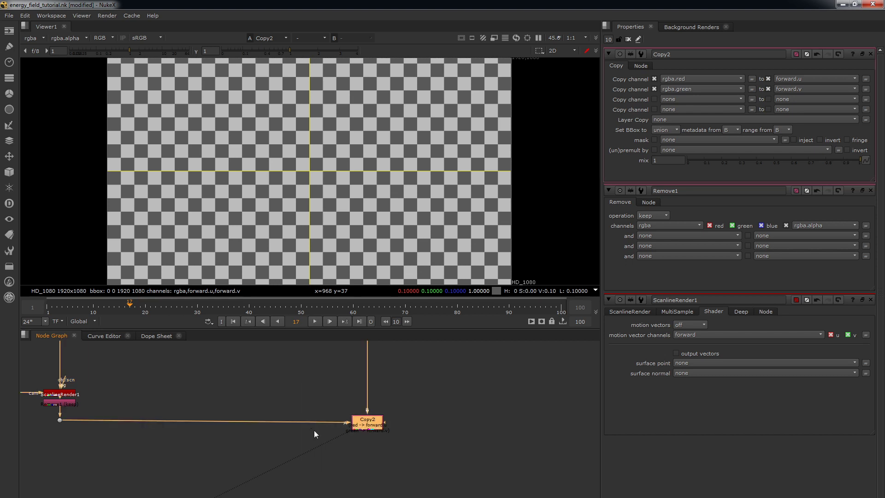
key("Tab")
type("id")
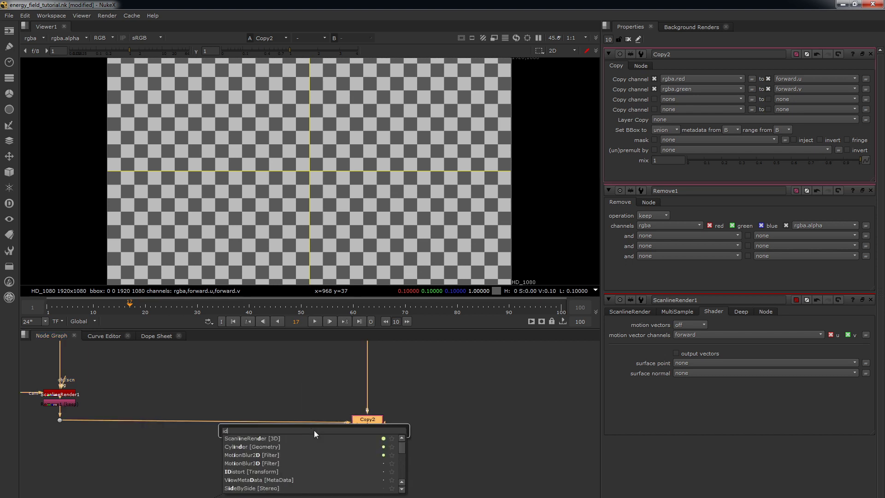
left_click(268, 472)
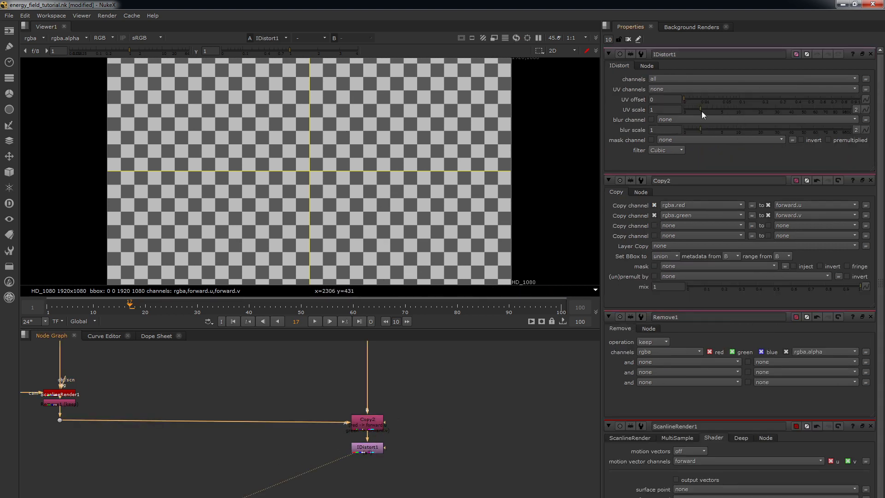
Set IDistort1's UV channels to forward and its UV scale to 33
mouse_move(698, 109)
left_mouse_down()
mouse_move(786, 109)
mouse_move(709, 107)
left_mouse_up()
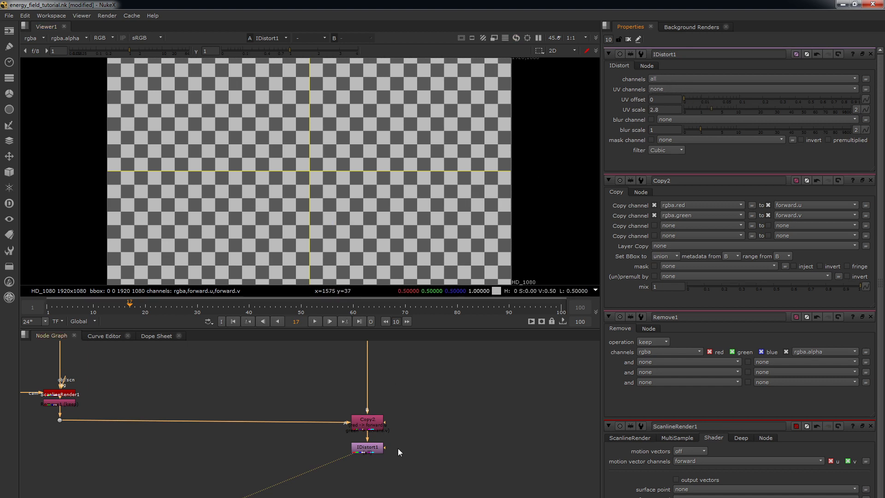
left_click(658, 90)
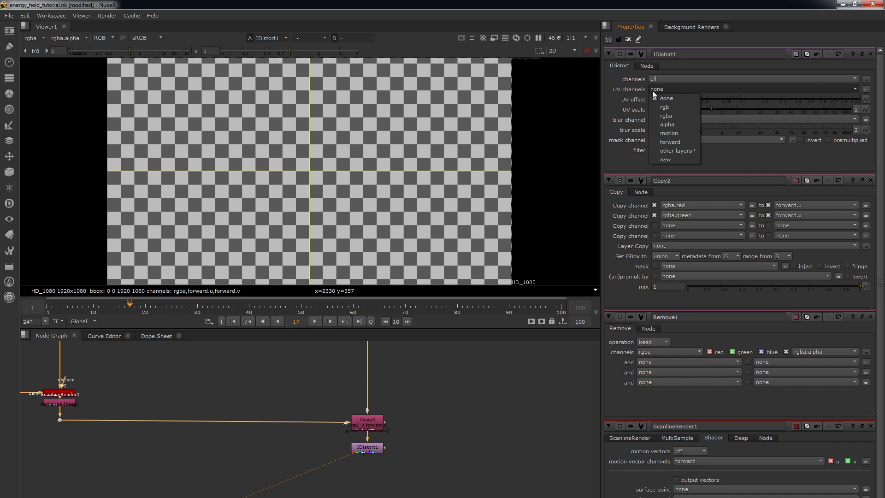
left_click(671, 140)
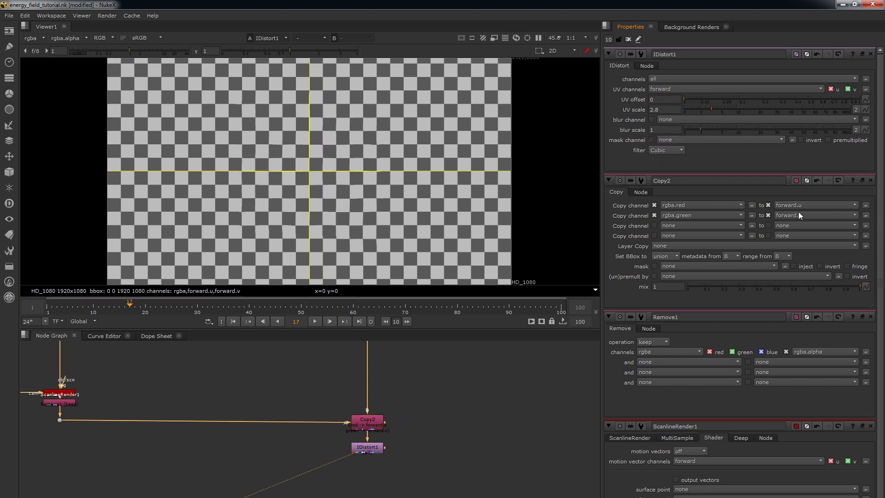
left_click_drag(712, 110, 780, 111)
Compare the output of Remove1 with the distorted checkerboard from IDistort1
left_click(51, 404)
key("1")
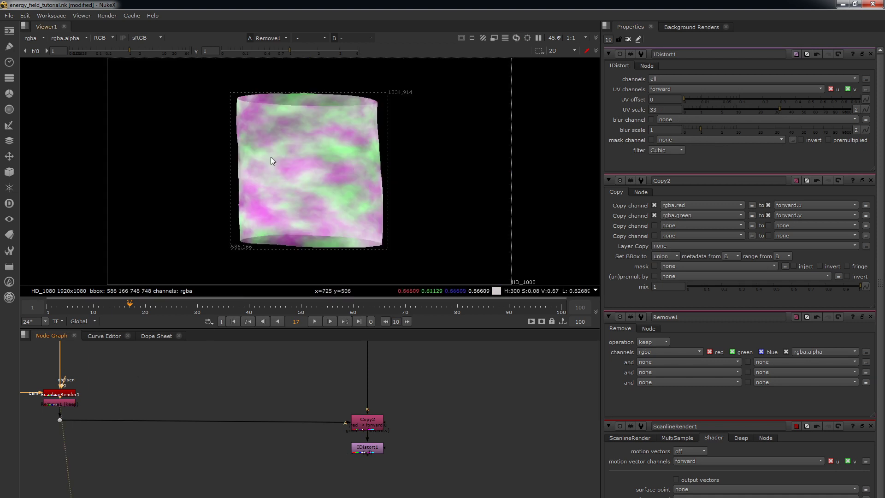
left_click(368, 447)
key("1")
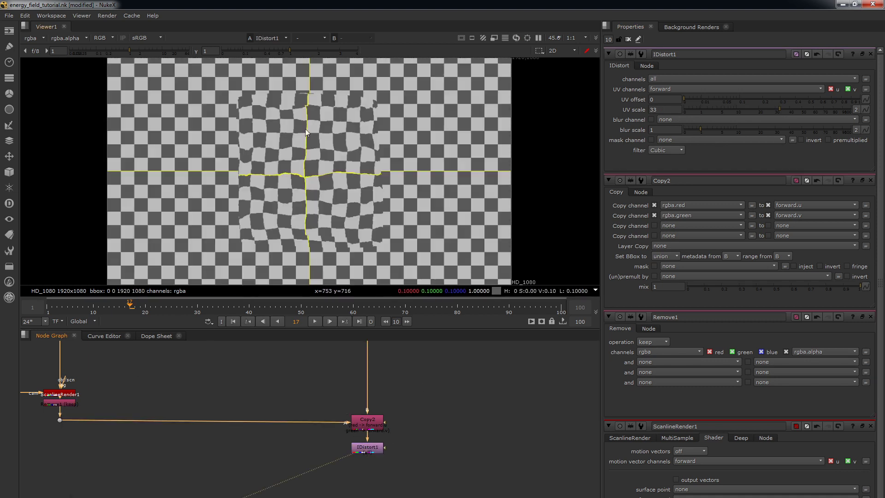
Set IDistort1's UV scale to 1
double_click(664, 110)
type("1")
key("Return")
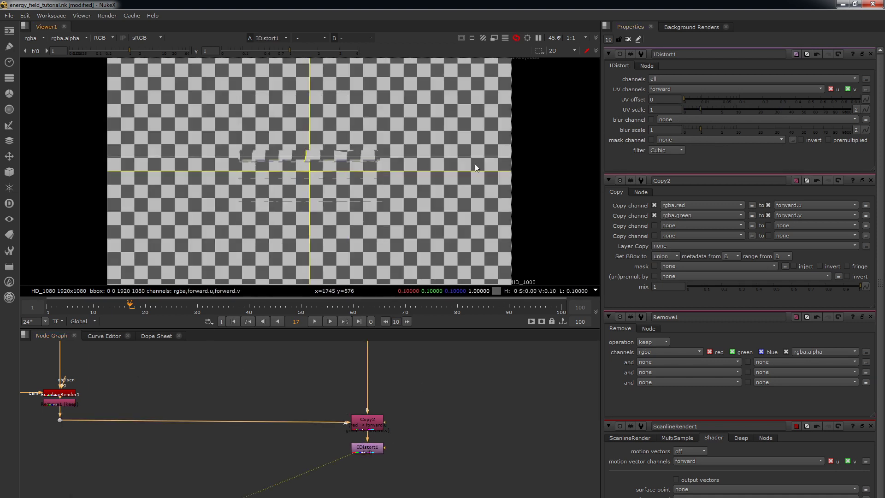
Insert a Grade node between the dot and Copy2 with its gain set to 4 and its multiply raised to 18
key("g")
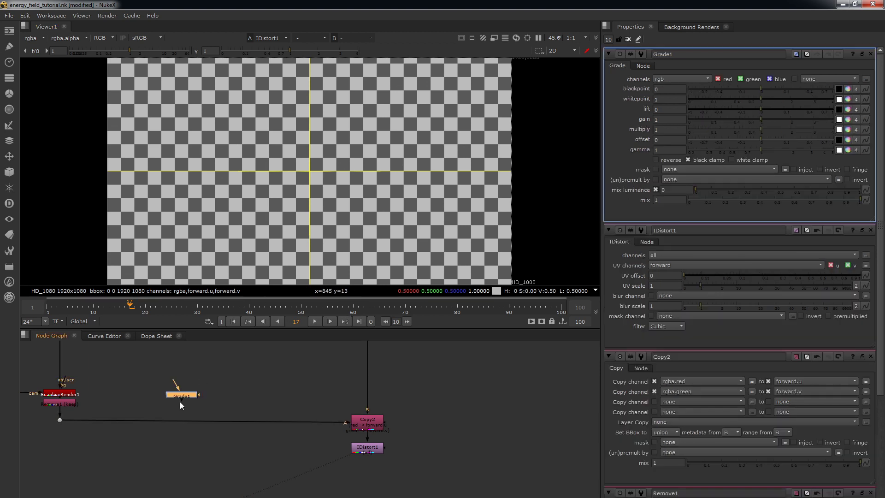
left_click_drag(180, 402, 175, 418)
left_click_drag(762, 119, 841, 129)
left_click(671, 130)
key("Up")
key("Up")
key("Up")
key("Up")
key("Up")
key("Up")
key("Up")
key("Up")
key("Up")
key("Up")
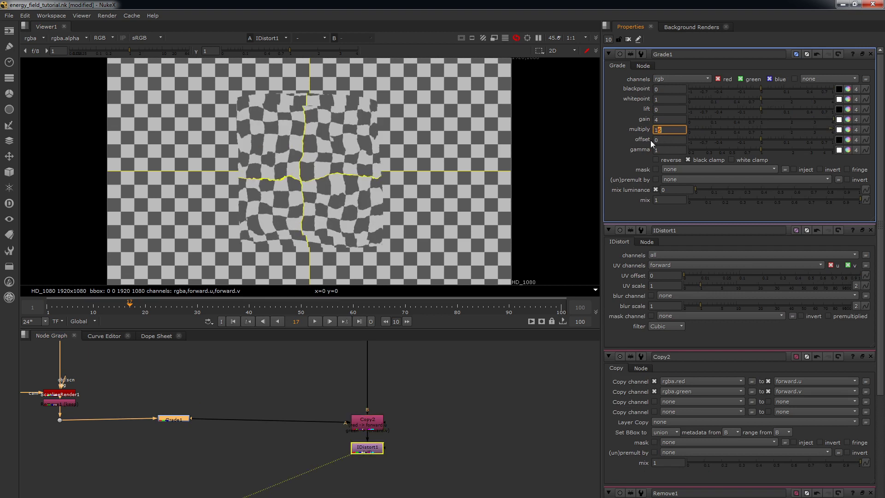
View the dot's output up close and sample the colour values of a pixel on the noise texture
left_click(207, 449)
left_click_drag(90, 407, 42, 425)
key("1")
scroll(281, 160, "up", 4)
left_click(285, 145, "ctrl")
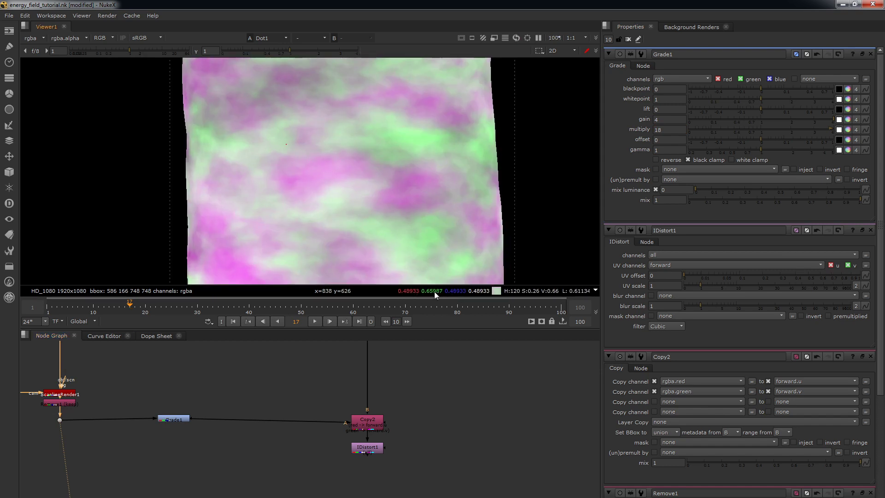
View IDistort1 again and delete the Grade1 node
left_click(368, 448)
key("1")
left_click(174, 419)
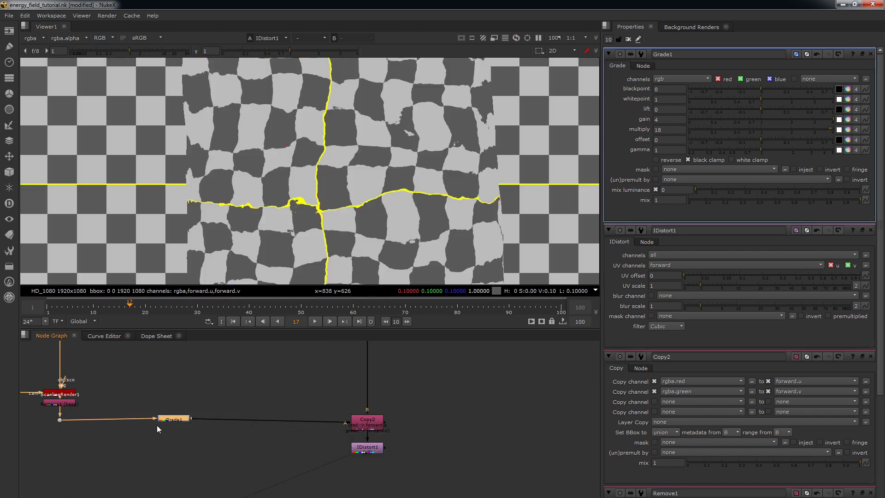
key("Delete")
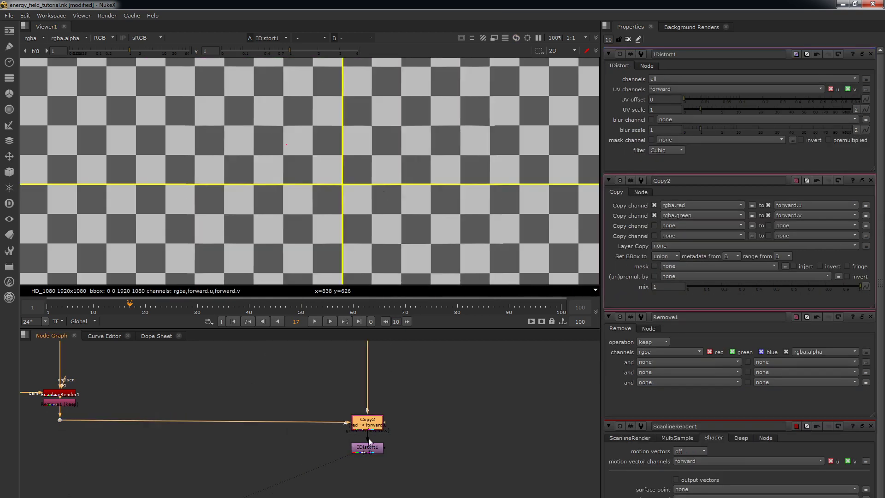
Set IDistort1's UV scale to 40
double_click(664, 109)
type("25")
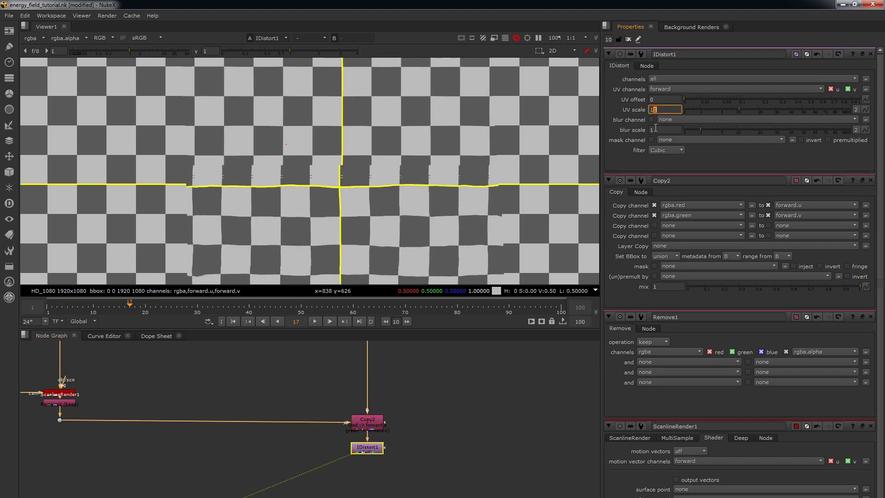
key("Up")
key("Up")
key("Up")
key("Up")
key("Up")
key("Up")
key("Up")
key("Up")
key("Up")
key("Up")
key("Up")
key("Up")
key("Up")
key("Up")
key("Up")
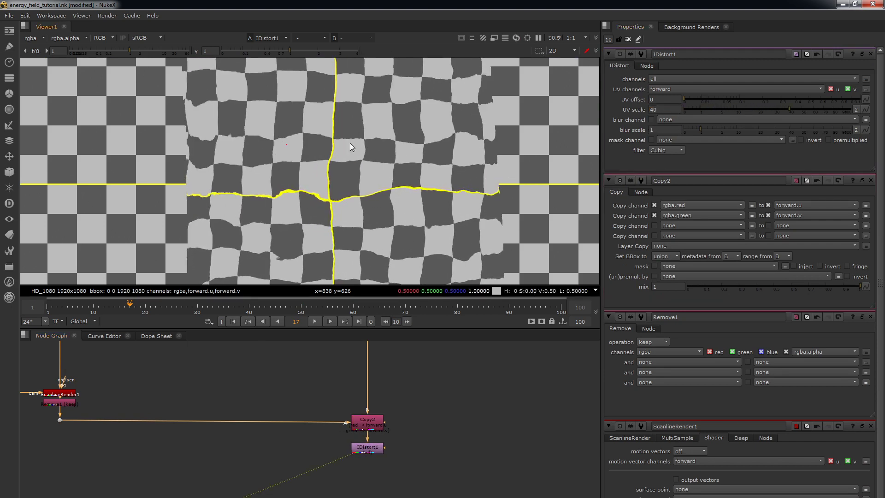
Play and scrub the distorted checkerboard between about frames 17 and 23 to inspect the distortion over time
scroll(332, 151, "down", 3)
scroll(350, 168, "up", 1)
left_click(318, 321)
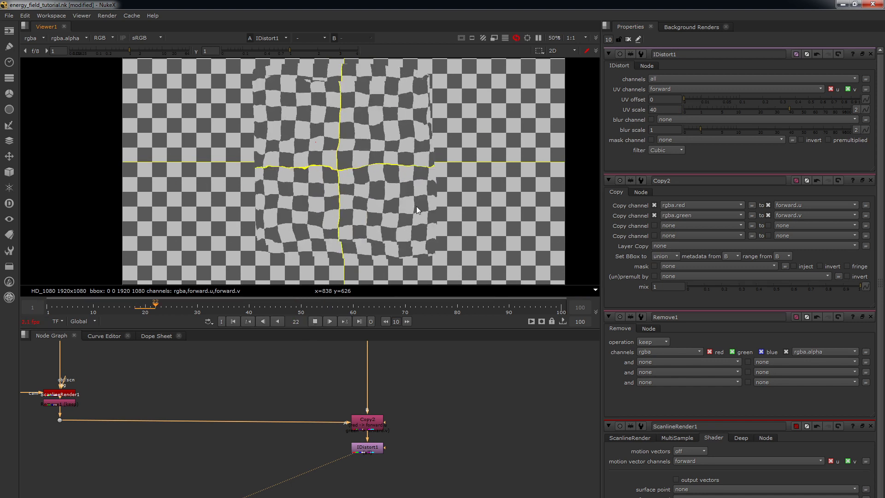
left_click(135, 306)
left_click(117, 306)
left_click_drag(135, 306, 161, 310)
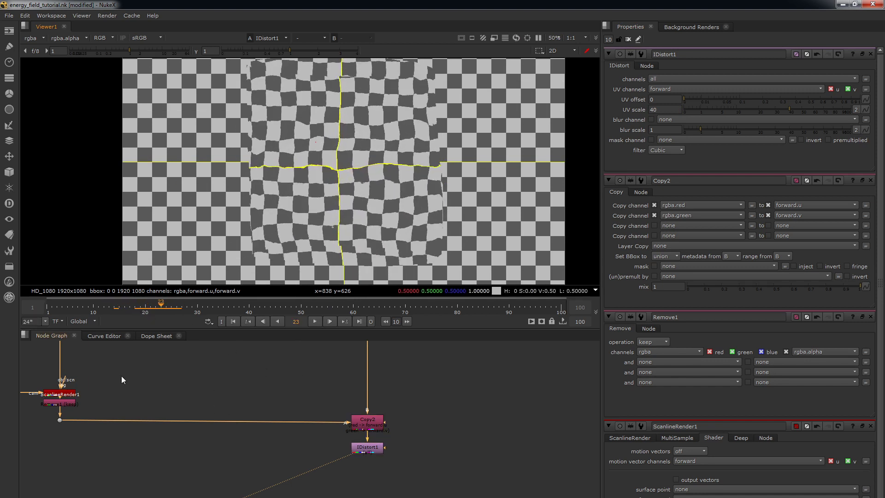
Reduce the noise scale by setting the x/ysize of Noise1 to 84 and of Noise2 to 94
middle_click_drag(119, 375, 214, 478)
double_click(158, 378)
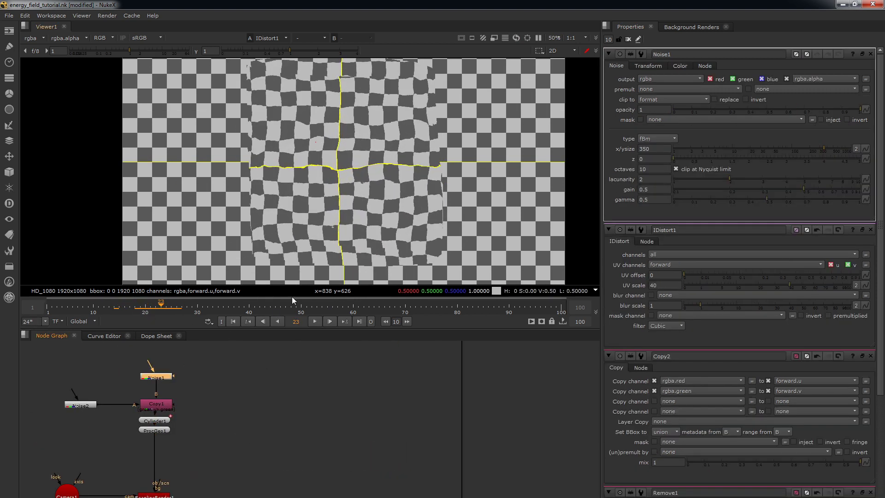
left_click_drag(817, 146, 797, 146)
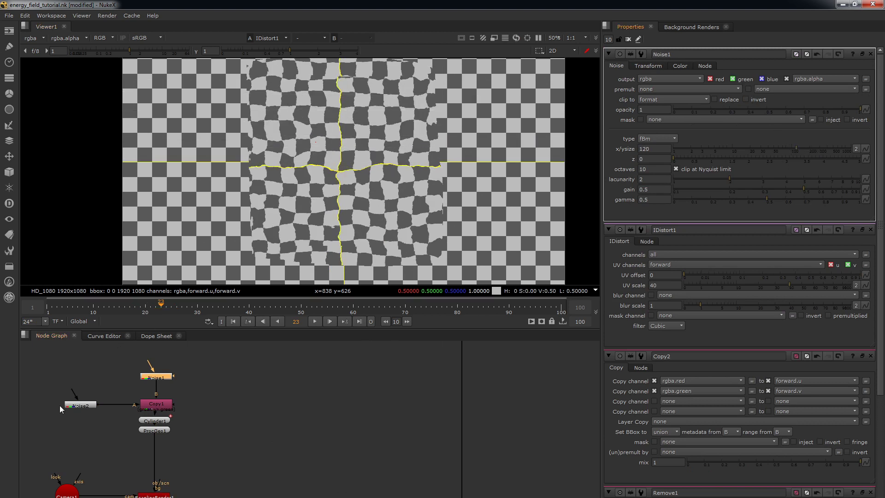
double_click(80, 405)
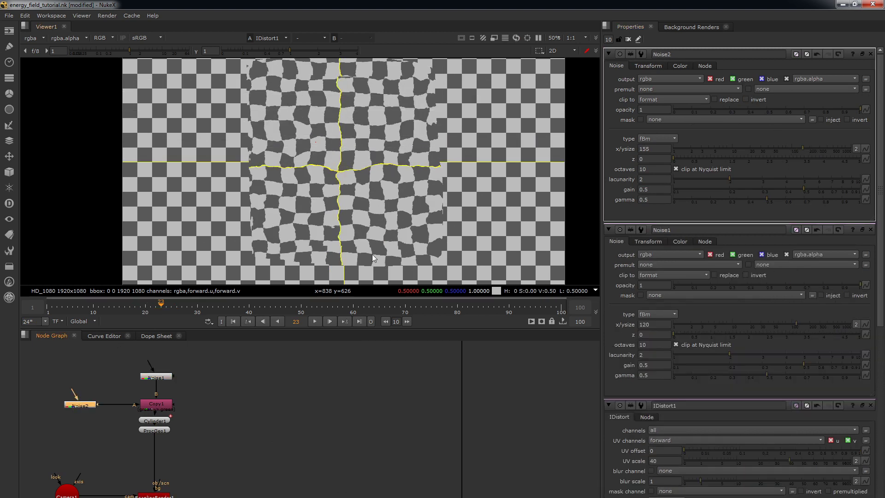
left_click(790, 148)
double_click(165, 376)
left_click_drag(795, 147, 787, 149)
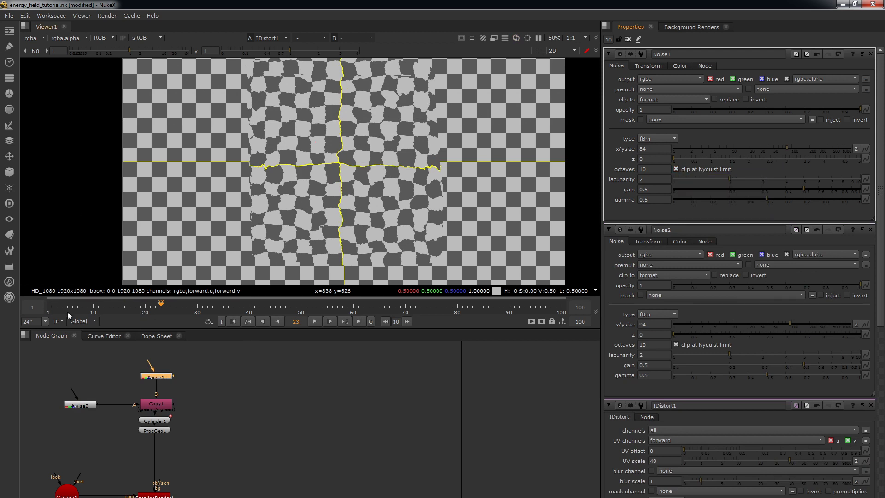
View Noise1 and animate its z value with keyframes of 0 at frame 1 and 5 at frame 100
left_click_drag(197, 363, 118, 388)
key("1")
left_click_drag(68, 306, 42, 296)
right_click(665, 157)
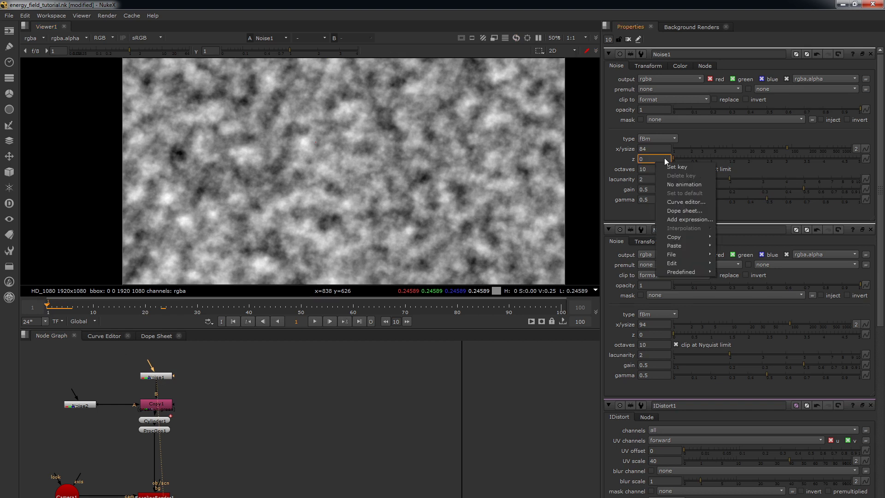
left_click(676, 167)
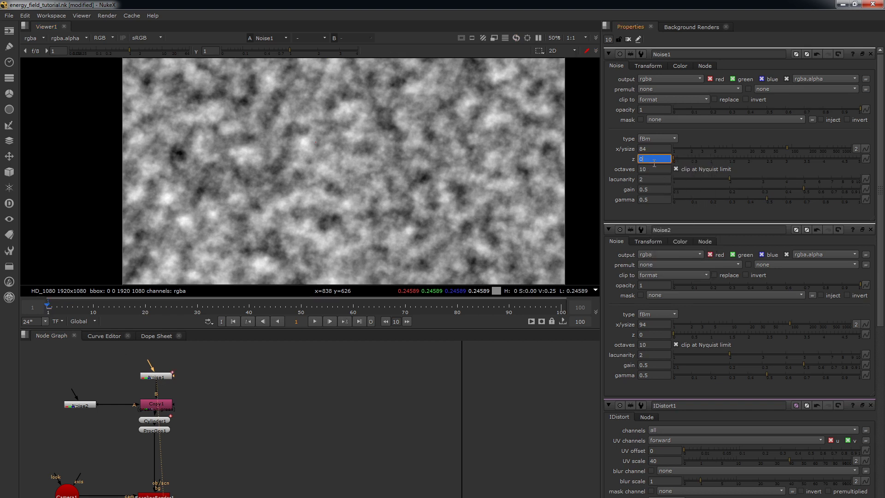
left_click(561, 308)
double_click(655, 159)
type("4")
key("Return")
key("Up")
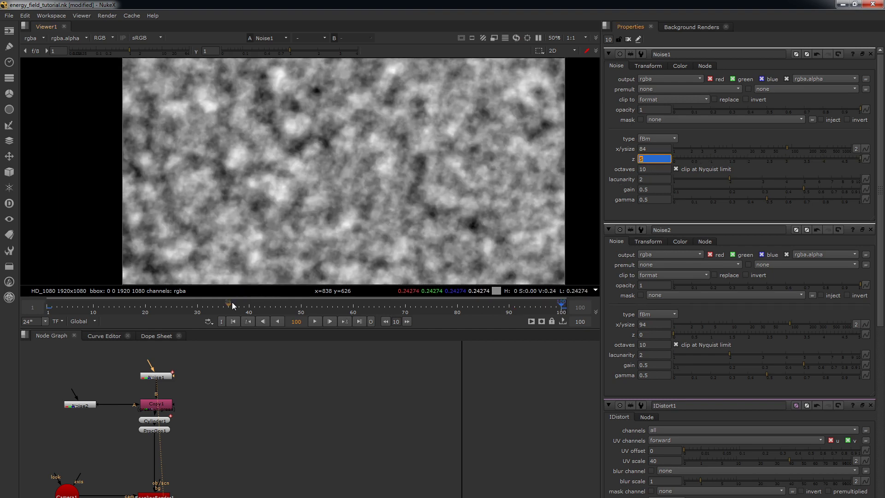
Animate Noise2's z value with keyframes of 4 at frame 1 and 8 at frame 100
double_click(85, 409)
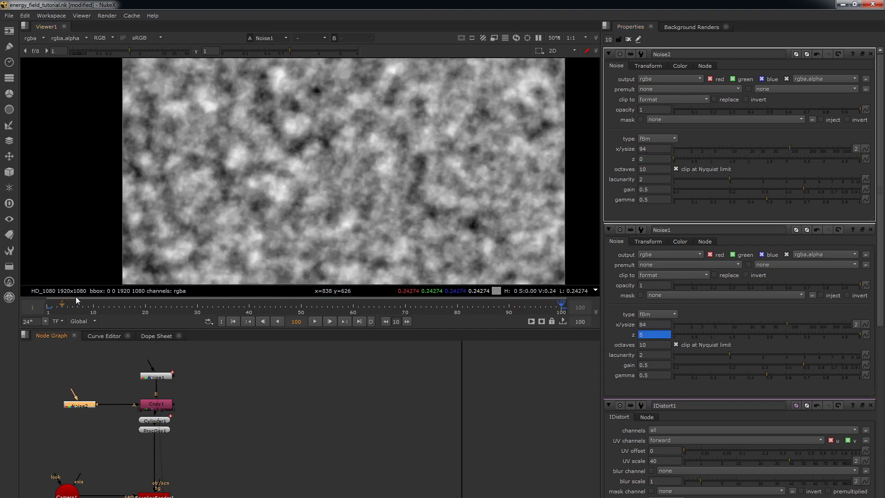
left_click(48, 310)
right_click(656, 159)
left_click(673, 165)
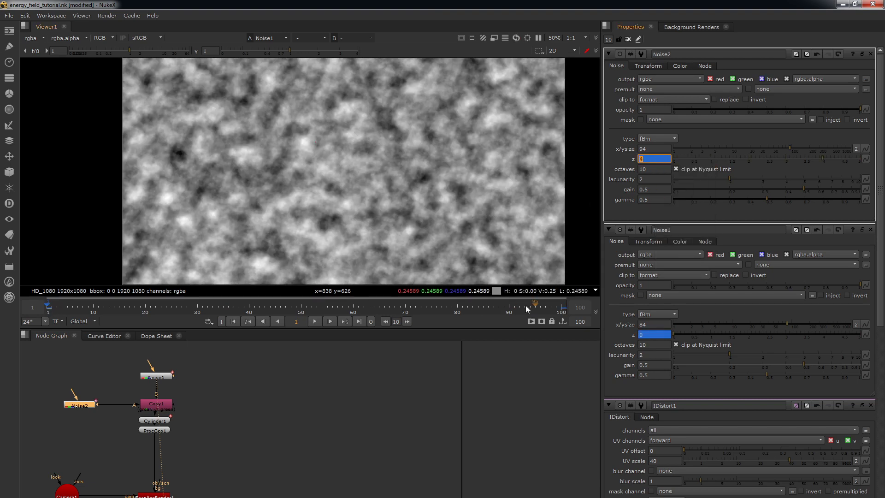
left_click(561, 307)
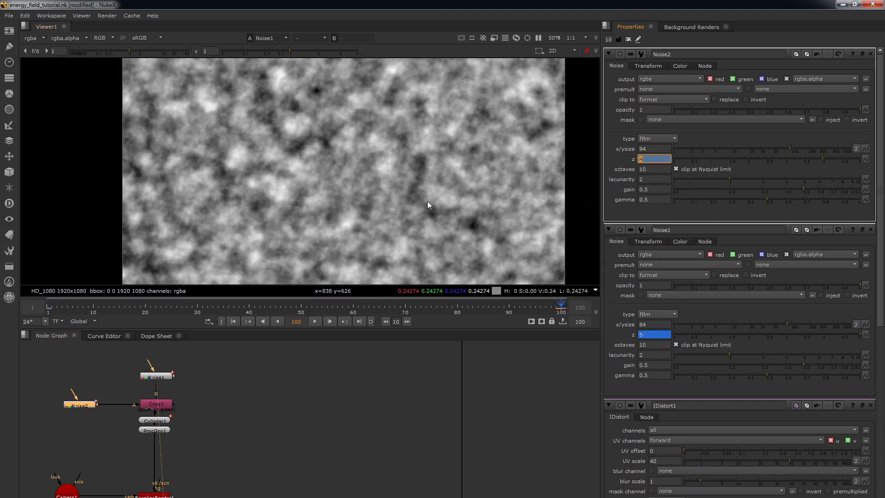
Play back the noise animation while viewing Noise1 and then Noise2
left_click(315, 321)
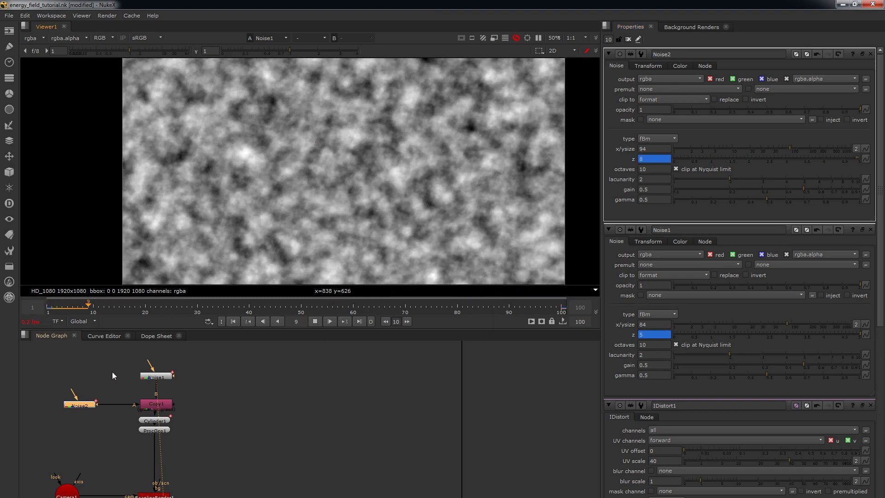
key("1")
left_click(112, 371)
key("k")
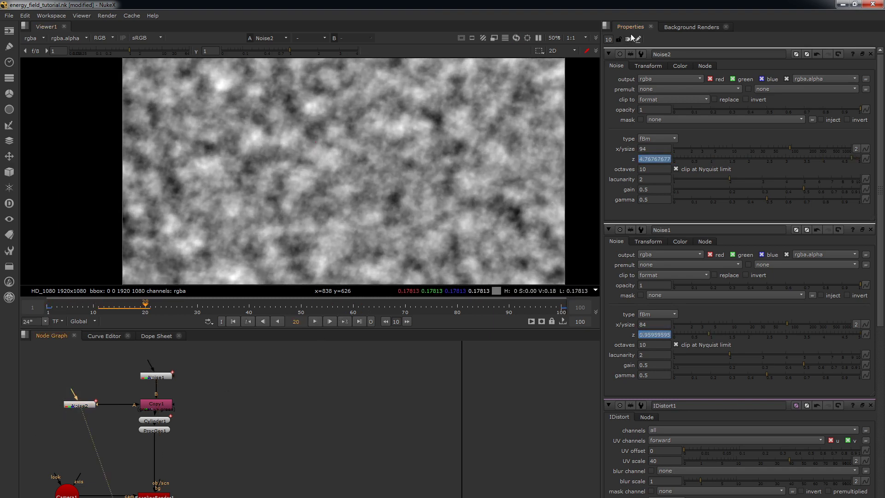
View IDistort1 and play a few frames to check the animated distortion on the checkerboard
scroll(355, 378, "down", 2)
middle_click_drag(353, 378, 296, 316)
left_click(368, 428)
key("1")
key("l")
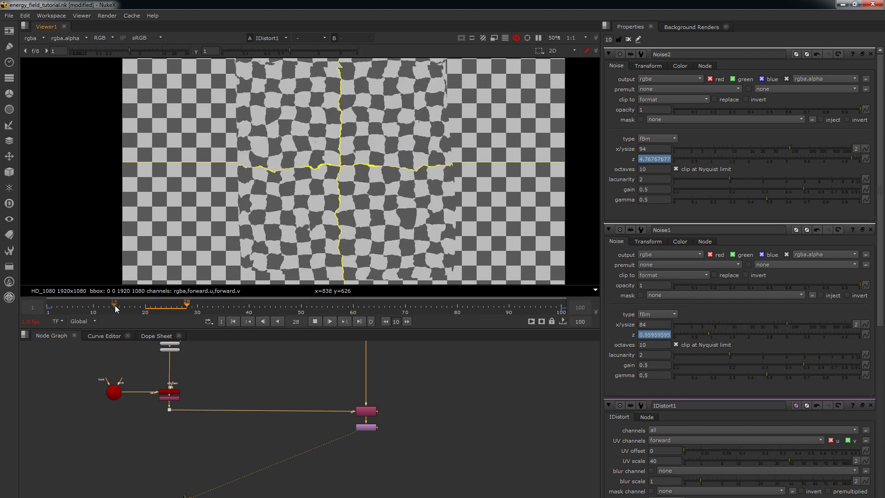
key("k")
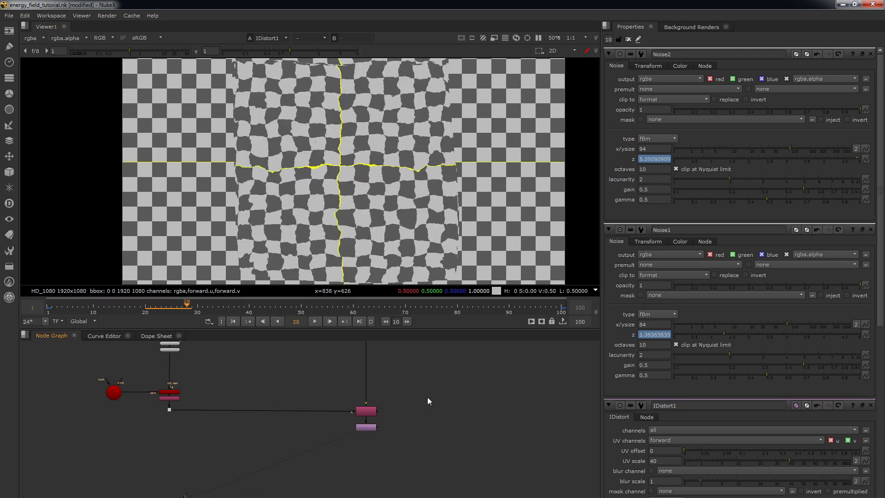
Close all open node properties, go to frame 18, add an EdgeDetect node fed from the ScanlineRender branch's dot, and view its alpha
left_click(628, 40)
left_click_drag(184, 308, 135, 310)
middle_click_drag(228, 482, 231, 402)
left_click_drag(190, 422, 273, 497)
middle_click_drag(188, 395, 214, 460)
key("Tab")
type("edge")
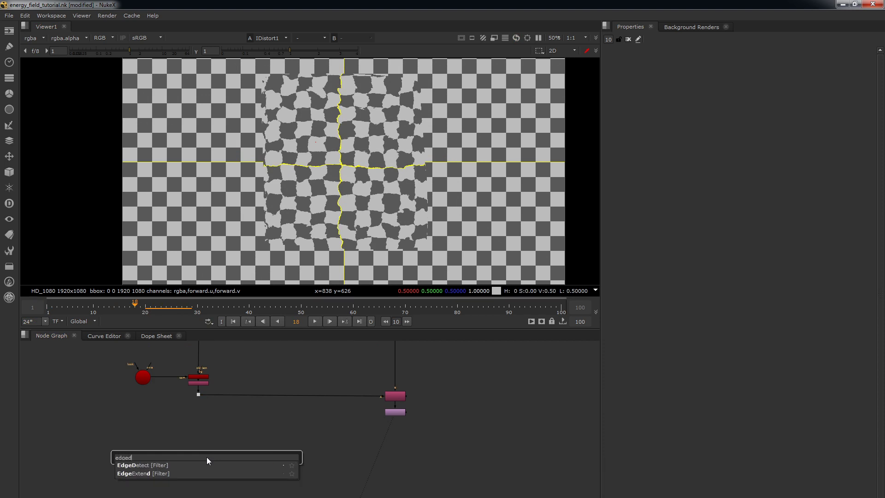
key("Return")
left_click_drag(210, 456, 199, 394)
key("a")
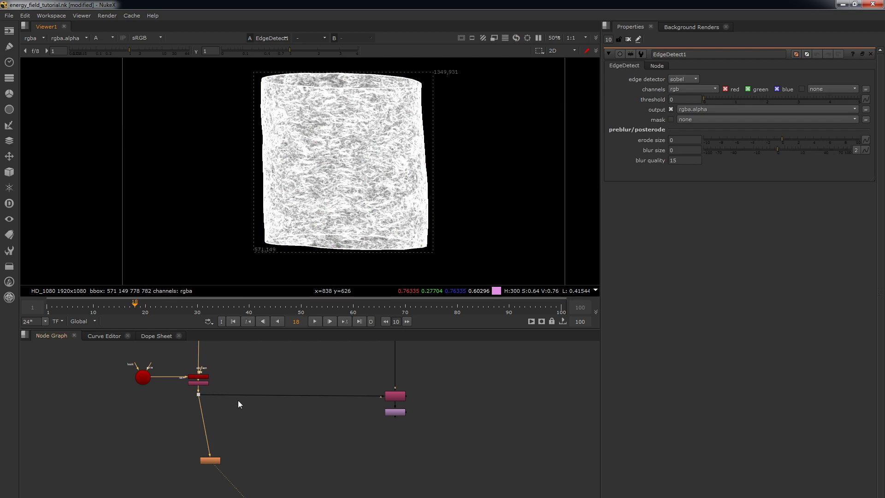
Insert a dot on the EdgeDetect1 input connection and line EdgeDetect1 up vertically below it
left_click_drag(205, 426, 199, 432, "ctrl")
left_click_drag(208, 463, 196, 469)
left_click(202, 469)
left_click_drag(228, 417, 196, 474)
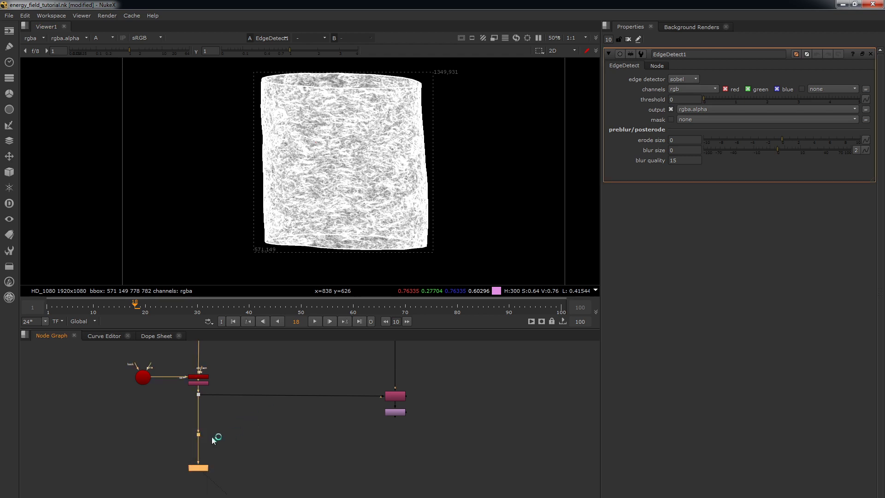
left_click(255, 364)
Add a Grade node after EdgeDetect1 that affects only the alpha channel, with gamma set to 0.3
left_click(192, 470)
key("g")
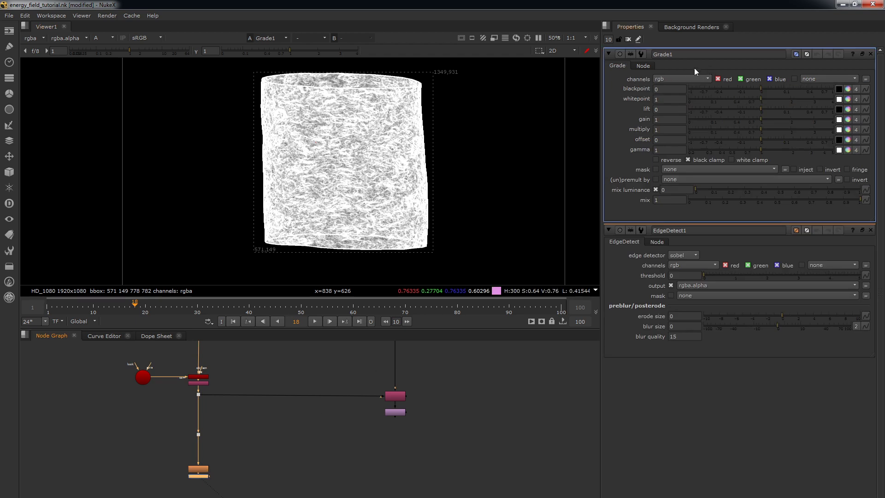
left_click(681, 79)
left_click(676, 123)
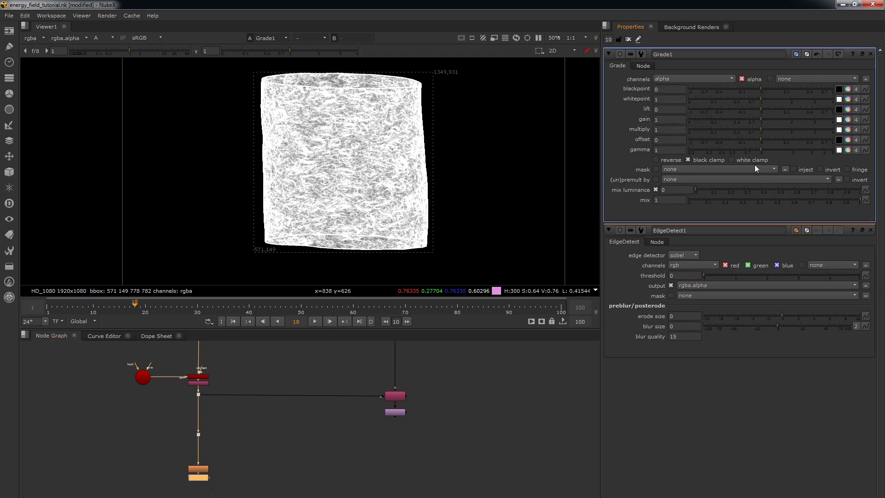
left_click_drag(748, 151, 703, 151)
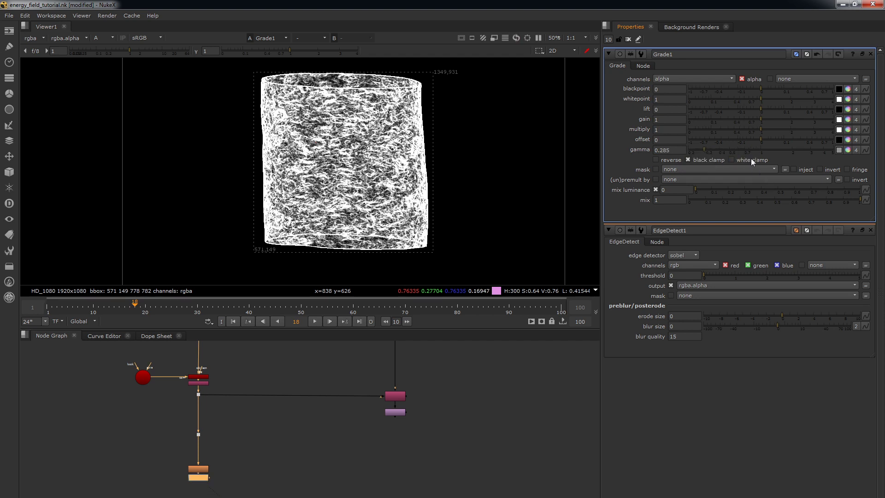
left_click_drag(740, 154, 707, 150)
Add a Constant node beside the edge branch with a light purple colour of about 0.645, 0.498, 0.791
middle_click_drag(268, 417, 315, 417)
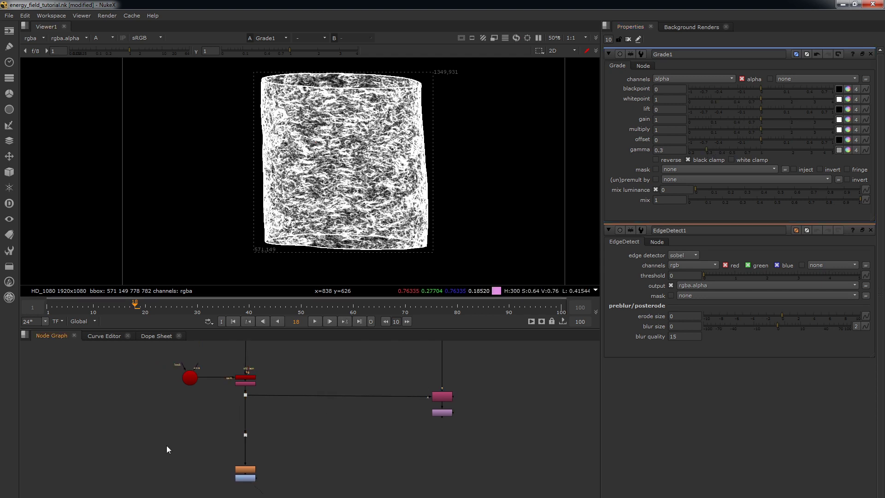
key("Tab")
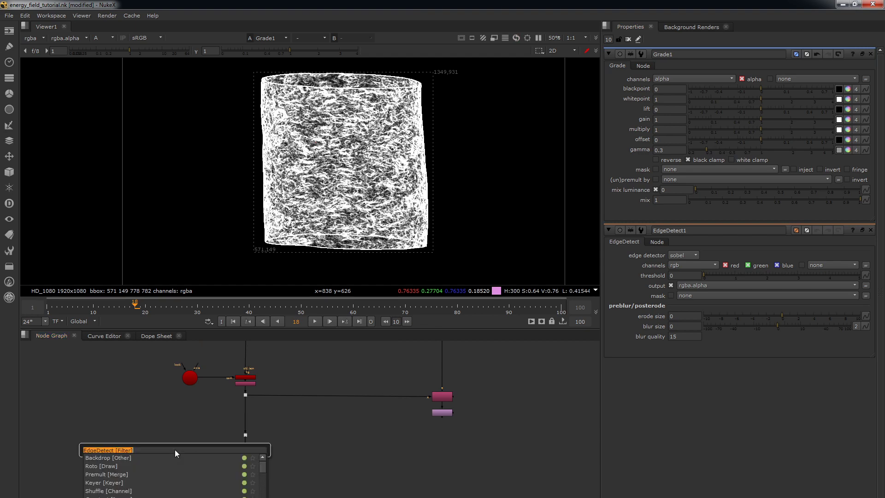
type("const")
key("Return")
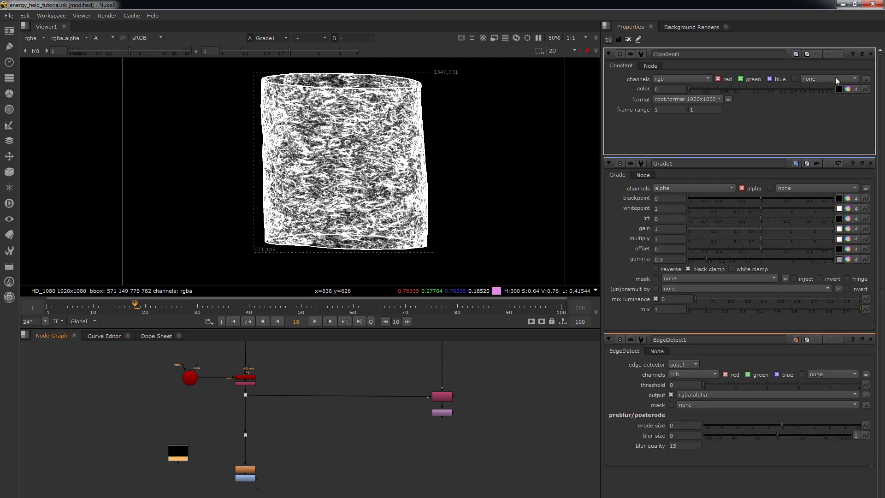
left_click(848, 89)
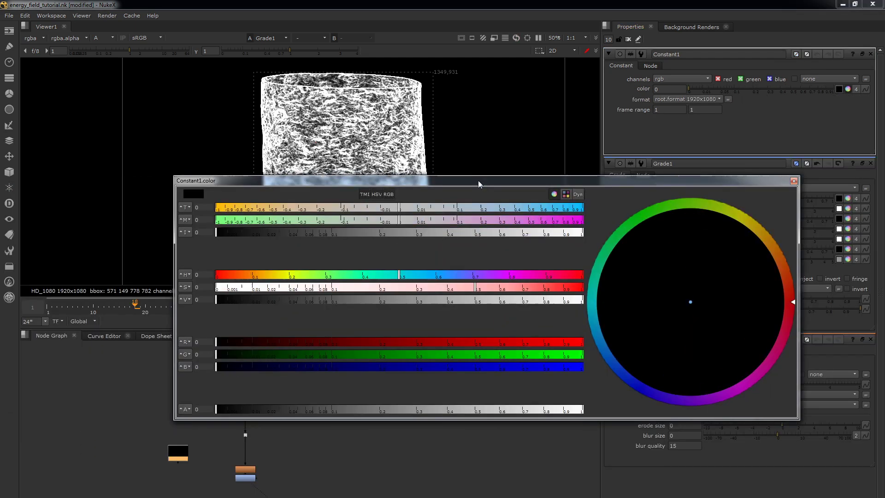
left_click_drag(488, 178, 463, 173)
left_click_drag(375, 198, 443, 211)
left_click_drag(342, 224, 462, 211)
left_click(769, 171)
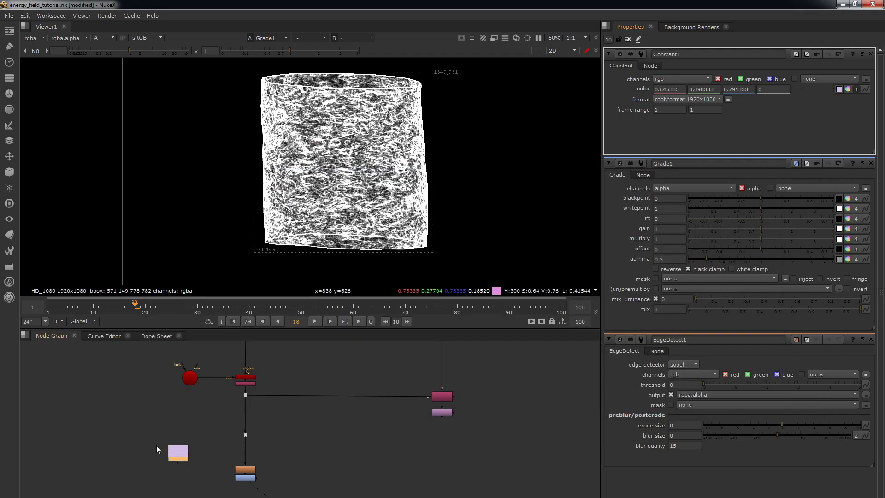
Add a Copy node below Constant1 that copies Grade1's alpha onto it, with Constant1 as B and Grade1 as A
left_click_drag(178, 452, 158, 445)
key("1")
key("r")
key("1")
key("a")
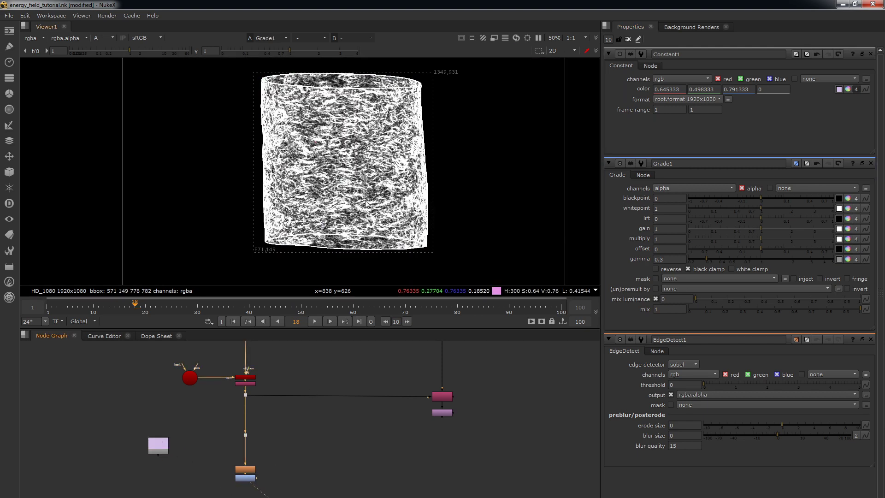
left_click(157, 475)
key("k")
left_click(160, 444, "shift")
left_click(249, 478, "shift")
key("y")
left_click(266, 481)
scroll(148, 487, "up", 4)
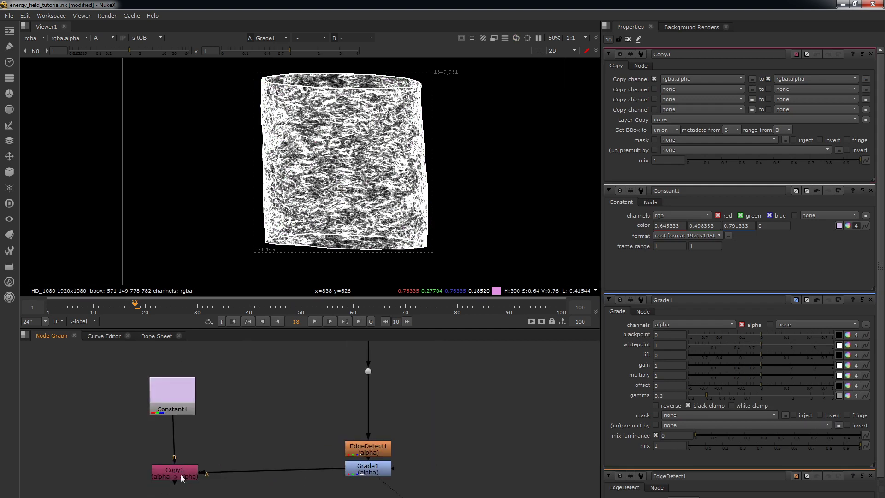
Add a Premult node after Copy3 and view its result in RGB
left_click_drag(179, 474, 176, 466)
key("Tab")
type("premult")
key("Return")
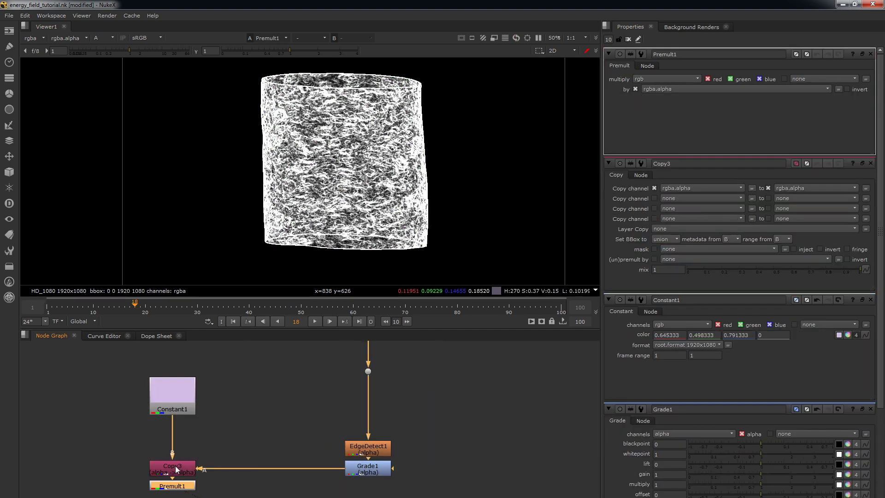
key("a")
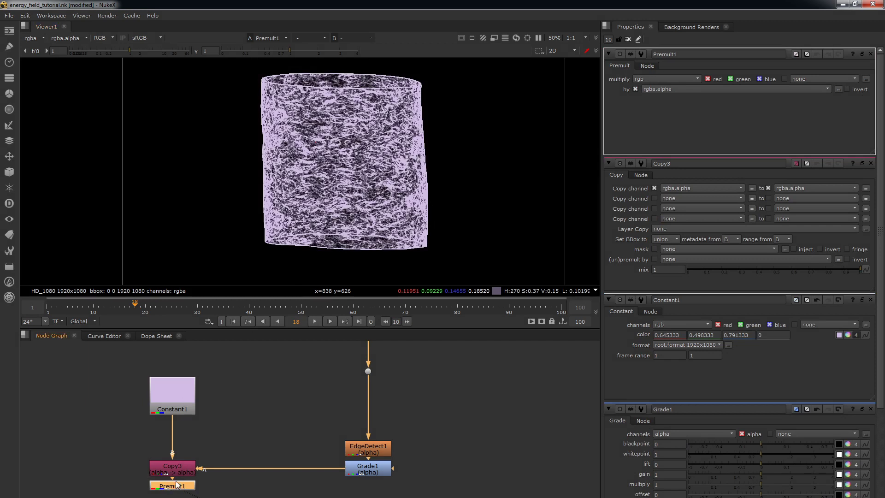
left_click_drag(177, 475, 172, 475)
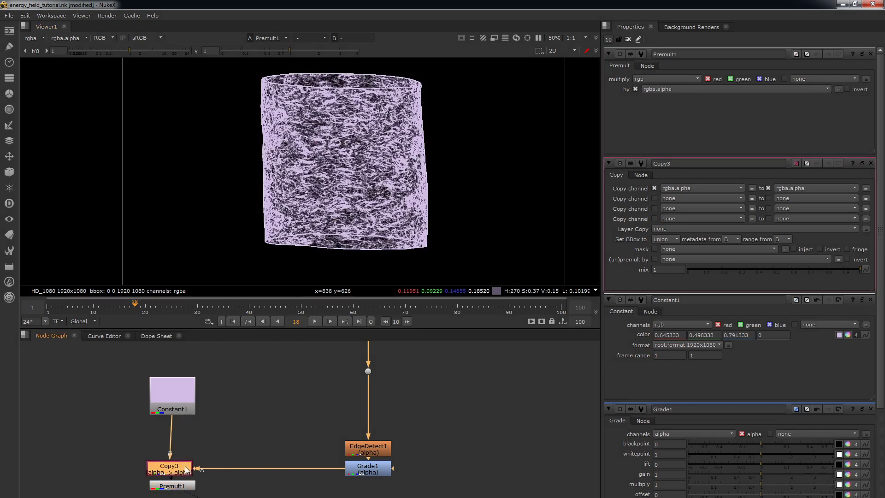
Merge Premult1 over IDistort1 with a new Merge node, view it, and set its operation to plus
scroll(284, 419, "down", 3)
middle_click_drag(470, 444, 418, 475)
left_click(416, 471)
key("m")
left_click(60, 465, "shift")
left_click(425, 374, "shift")
key("y")
key("1")
left_click_drag(419, 473, 419, 482)
left_click(651, 81)
left_click(663, 215)
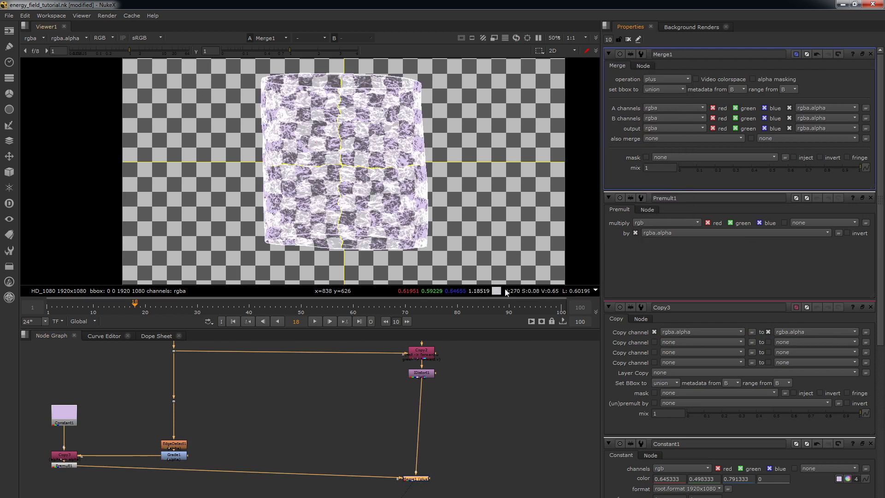
Route the Premult1 connection to Merge1 through a dot below Premult1 and play a few frames of the composite
left_click(352, 406)
left_click_drag(241, 471, 72, 485, "ctrl")
left_click(468, 443)
key("l")
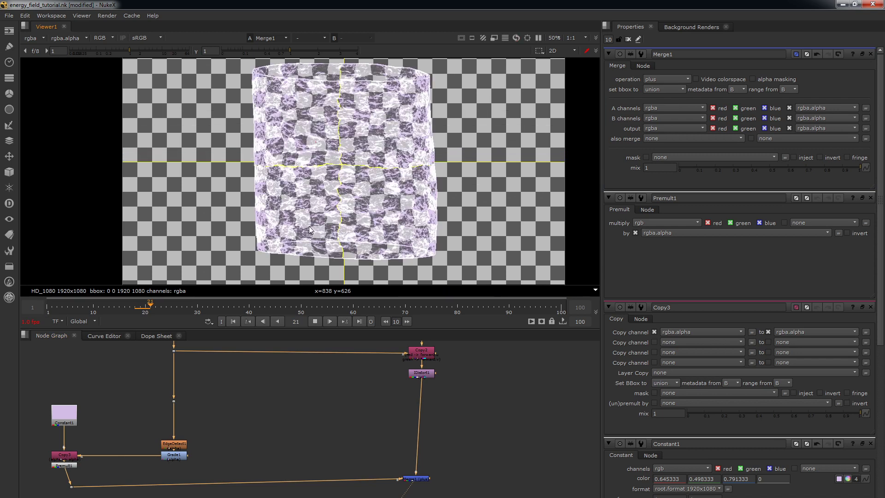
key("k")
Change Constant1's color to a light blue of 0.542, 0.676, 0.942
double_click(64, 414)
left_click(848, 89)
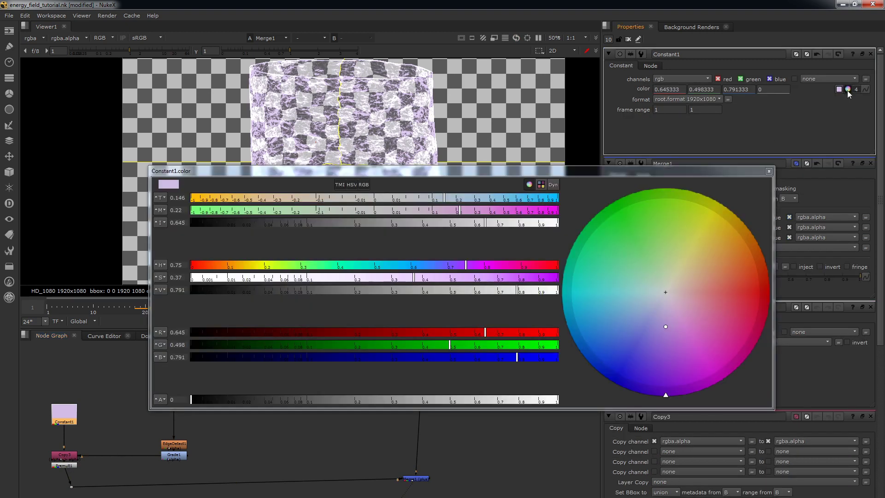
left_click(457, 198)
left_click_drag(441, 212, 421, 212)
left_click(469, 198)
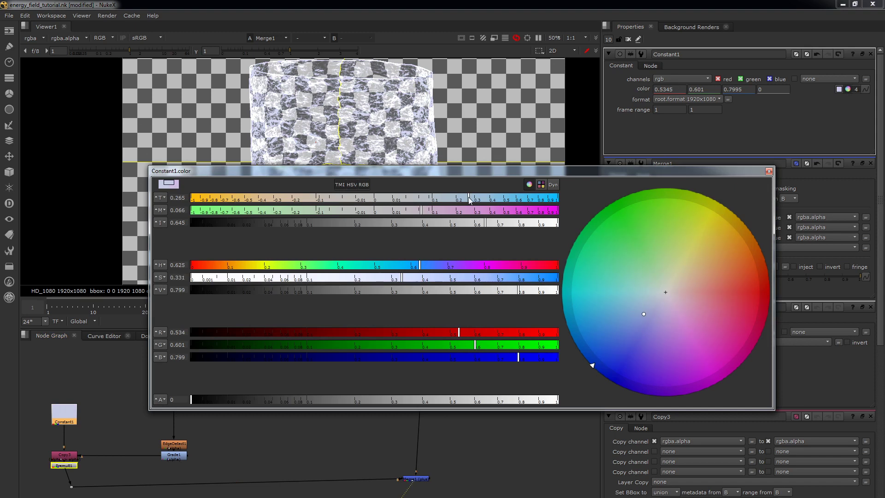
left_click(501, 222)
left_click(492, 198)
left_click_drag(492, 199, 490, 198)
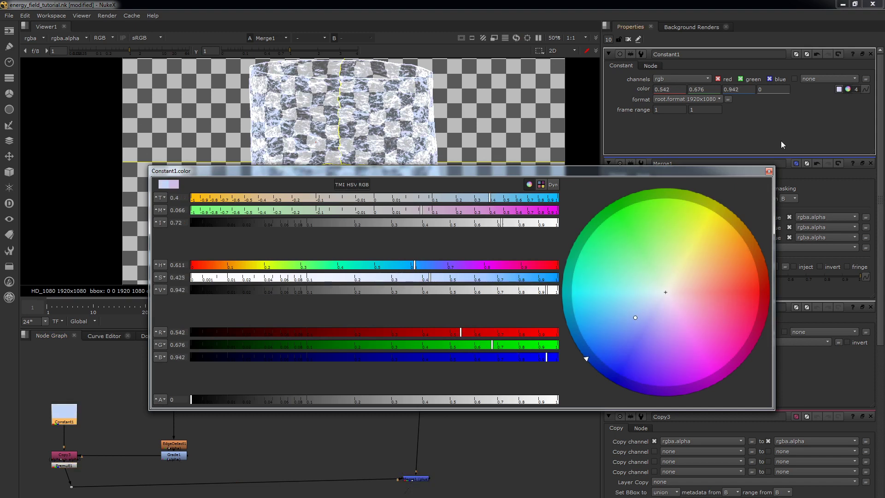
left_click(769, 171)
Add a Clamp node and a Blur node after Grade1, feeding the A input of Copy3
scroll(175, 446, "up", 2)
left_click_drag(224, 425, 123, 476)
left_click_drag(173, 458, 173, 431)
left_click(175, 432)
key("Tab")
type("c")
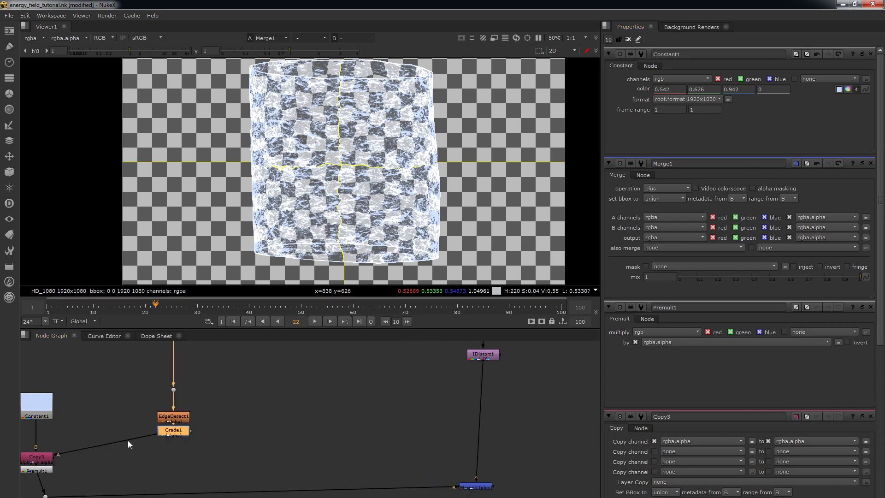
left_click(128, 439)
key("b")
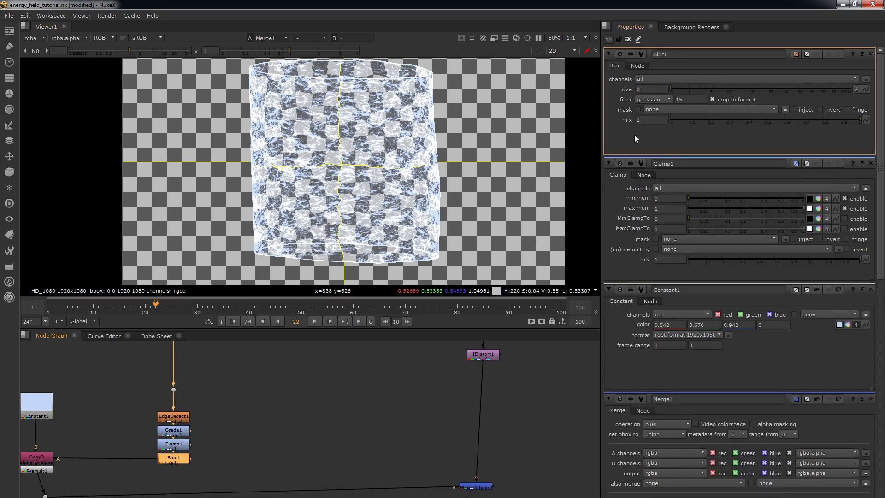
Set Blur1's size to 0.75 and check the composite on a few frames, ending at frame 20
mouse_move(682, 88)
left_mouse_down()
mouse_move(702, 87)
mouse_move(686, 87)
left_mouse_up()
left_click(312, 320)
left_click(342, 435)
key("Left")
key("Left")
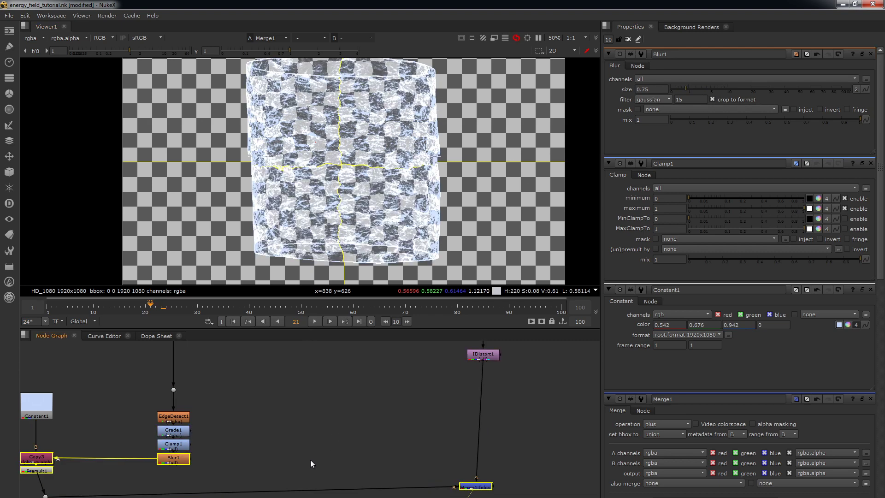
key("Left")
Insert an exponential glow node between Premult1 and the dot and open its properties
middle_click_drag(217, 449, 338, 386)
left_click(165, 435)
left_click_drag(483, 405, 641, 456, "shift")
left_click_drag(581, 422, 588, 468)
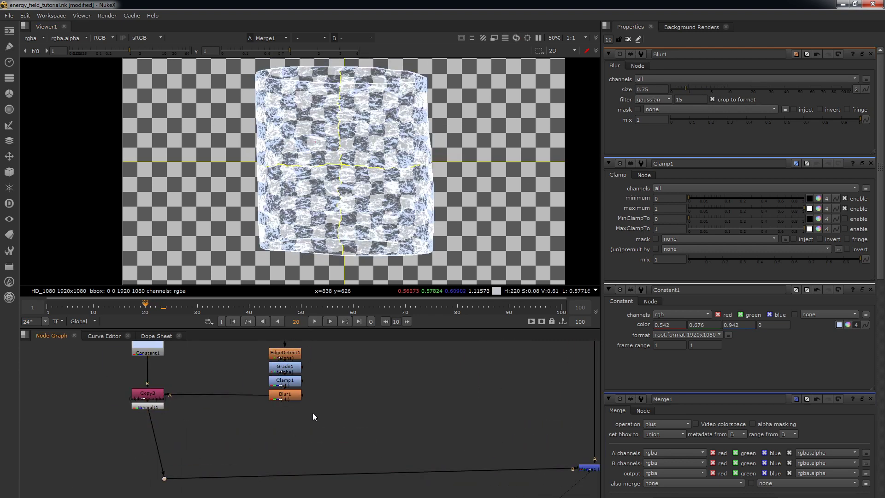
key("Tab")
type("exponential_glow")
key("Return")
left_click_drag(253, 437, 153, 433)
double_click(153, 434)
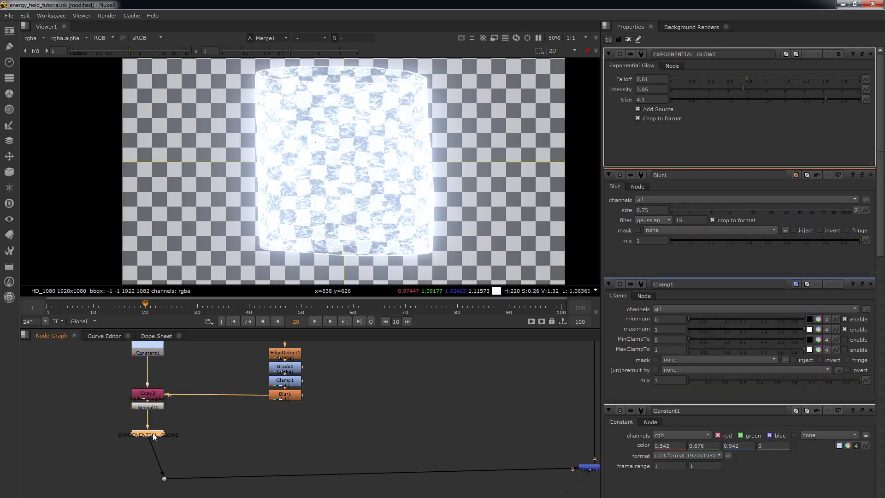
Set the exponential glow's intensity to 1.4, size to 4.06 and falloff to 0.89
left_click(702, 88)
left_click(798, 98)
left_click(825, 98)
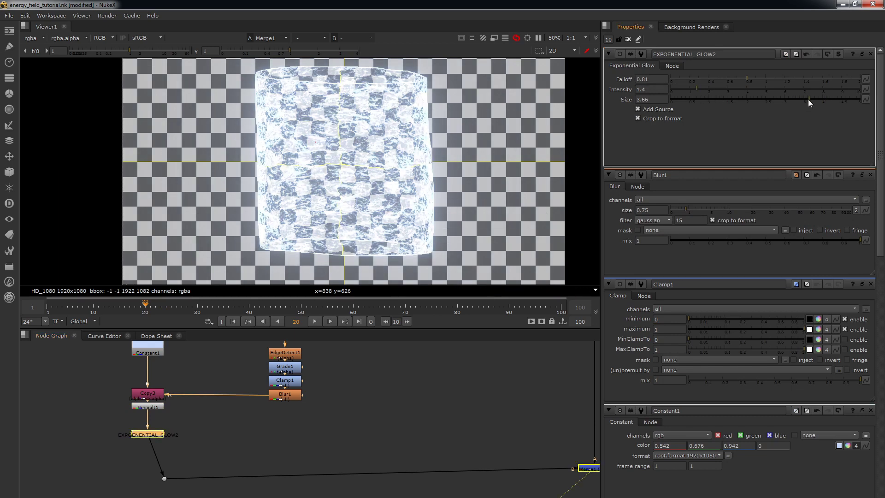
left_click(756, 79)
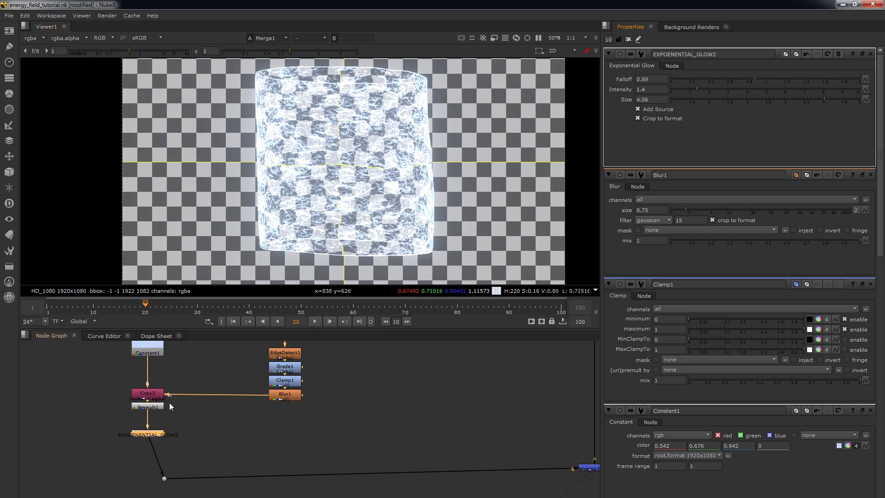
Shift Constant1's color to a cooler blue of 0.4445, 0.676, 1.0395 and set the glow intensity to 1.7
double_click(145, 354)
left_click(847, 89)
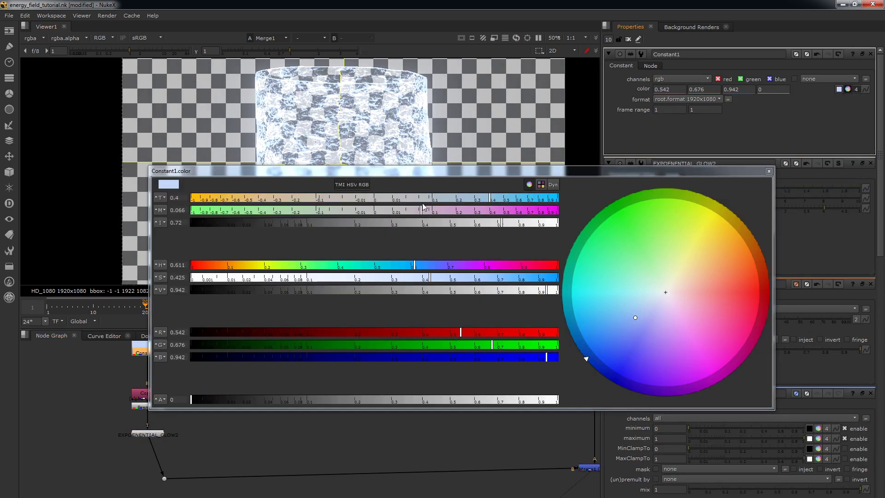
mouse_move(504, 198)
left_mouse_down()
mouse_move(532, 198)
mouse_move(489, 197)
left_mouse_up()
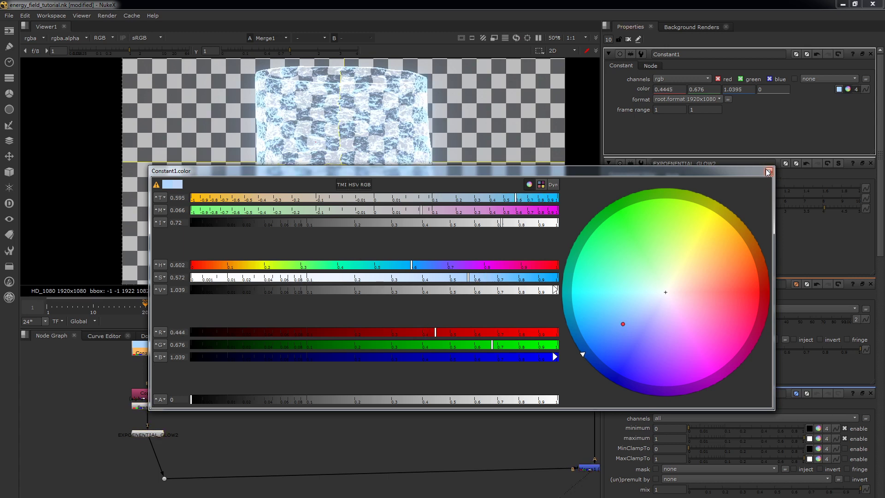
left_click(769, 171)
double_click(161, 434)
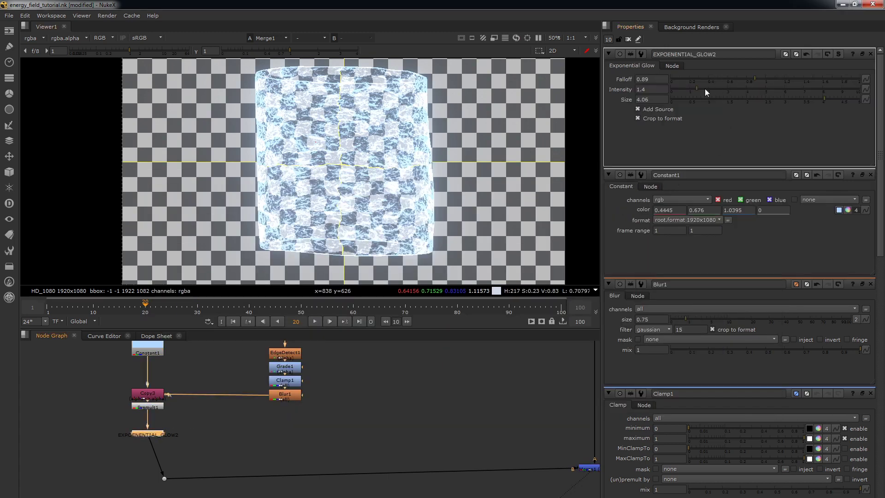
left_click(705, 89)
Play the composite from frame 6 and set the playback in point to frame 10
left_click_drag(209, 302, 73, 306)
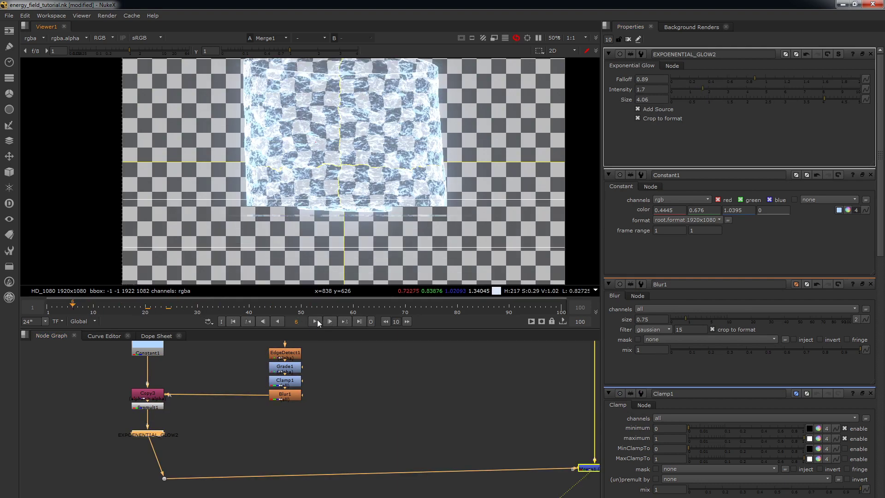
left_click(315, 321)
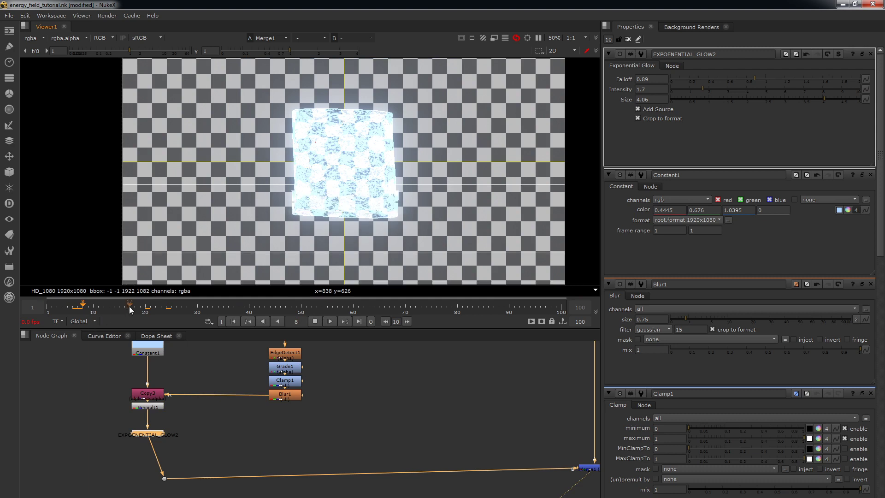
key("i")
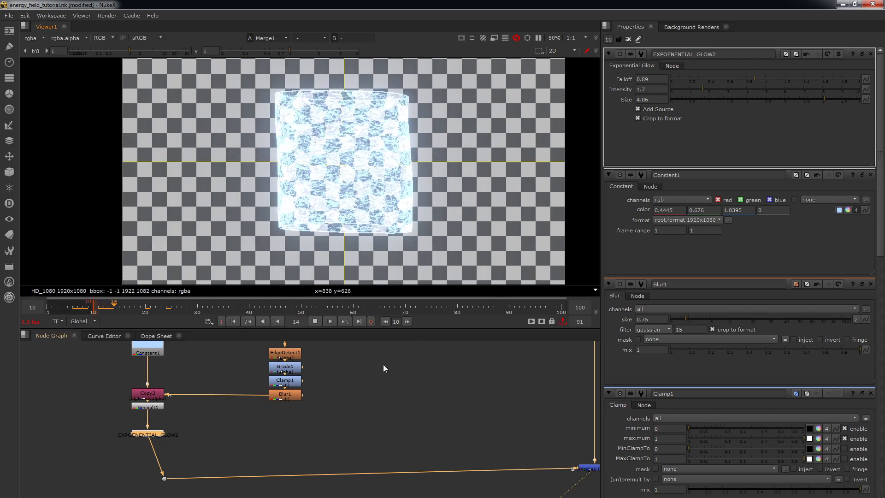
left_click(418, 394)
Set the x/ysize of Noise1 to 74
scroll(415, 381, "down", 2)
middle_click_drag(468, 414, 458, 414)
left_click_drag(500, 421, 597, 480)
middle_click_drag(332, 347, 332, 490)
middle_click_drag(325, 364, 325, 419)
left_click(311, 385)
double_click(313, 387)
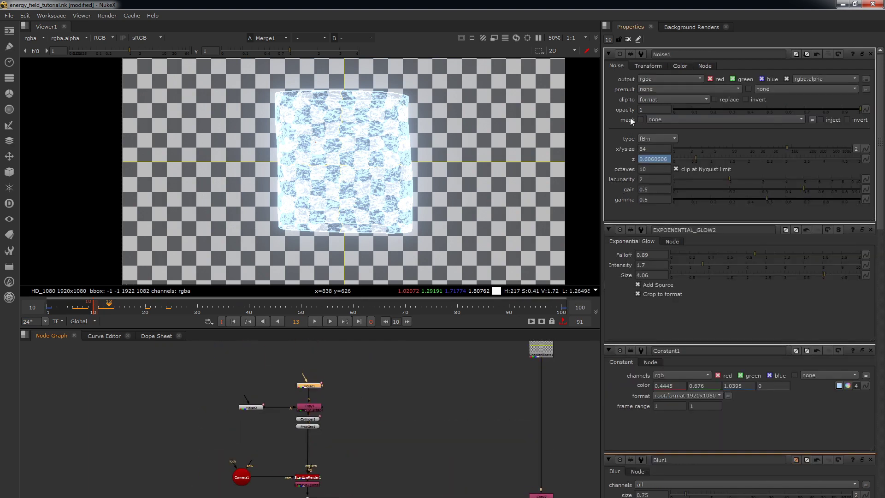
left_click(649, 149)
Set the x/ysize of Noise2 to 154
double_click(253, 407)
left_click(640, 148)
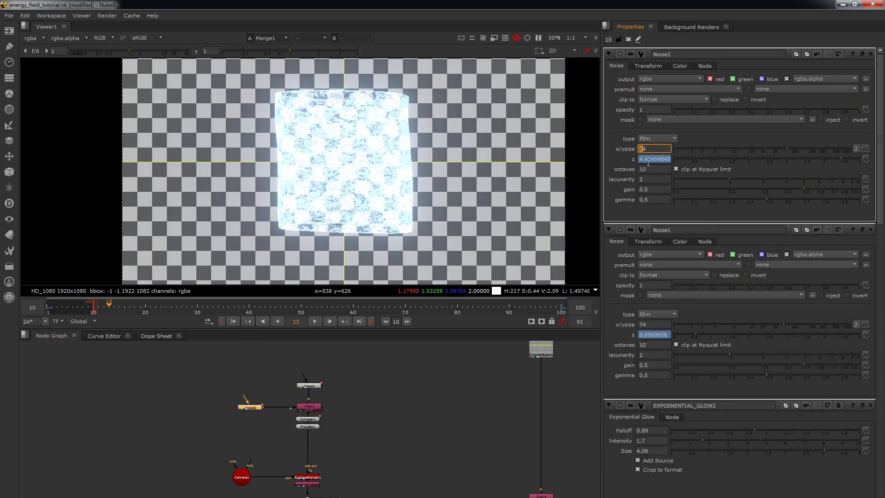
key("Up")
key("Up")
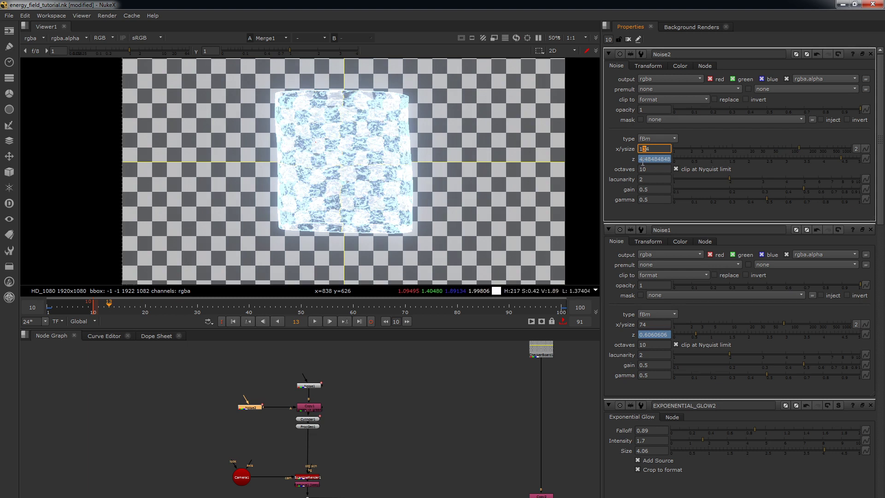
Set the x/ysize of Noise1 to 104 and play the composite
double_click(305, 385)
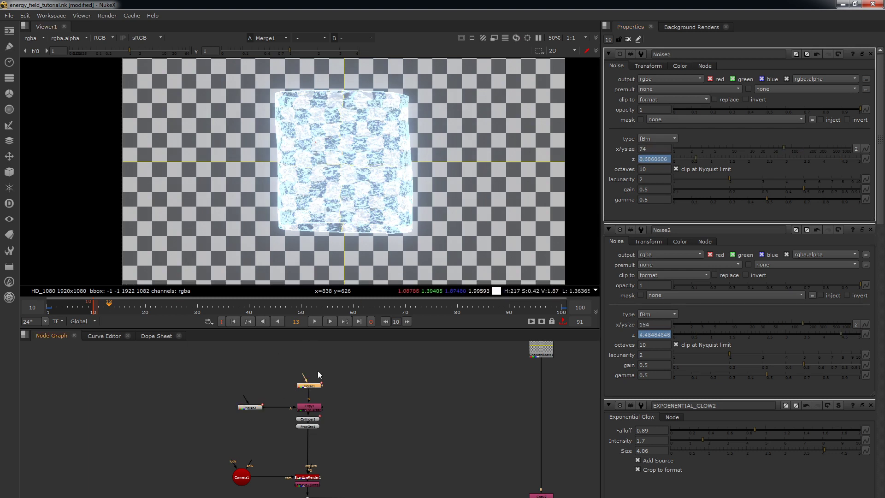
left_click(654, 149)
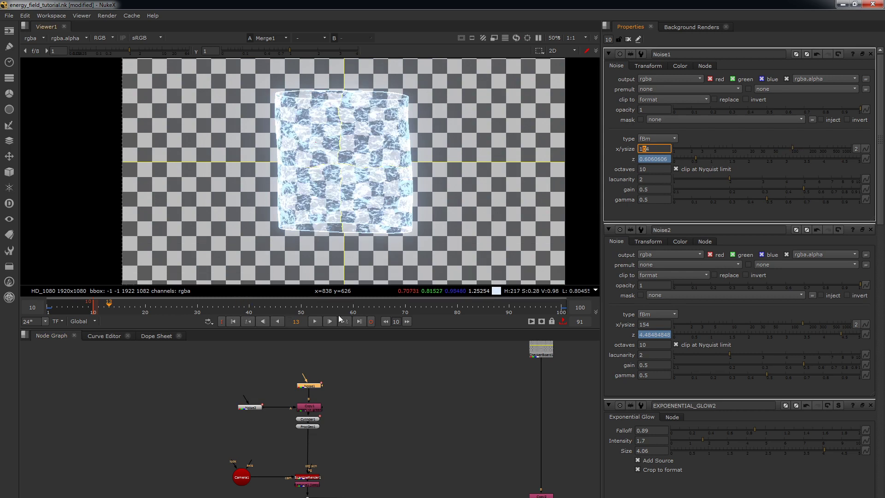
left_click(315, 321)
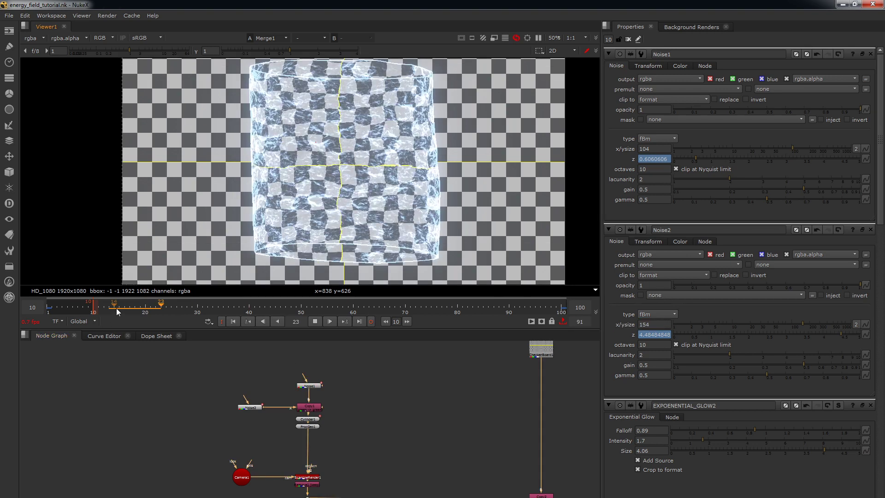
Review the animation, limit the playback range to frames 13–32, and stop playback at frame 20
key("Left")
key("Left")
key("Left")
key("Left")
key("Left")
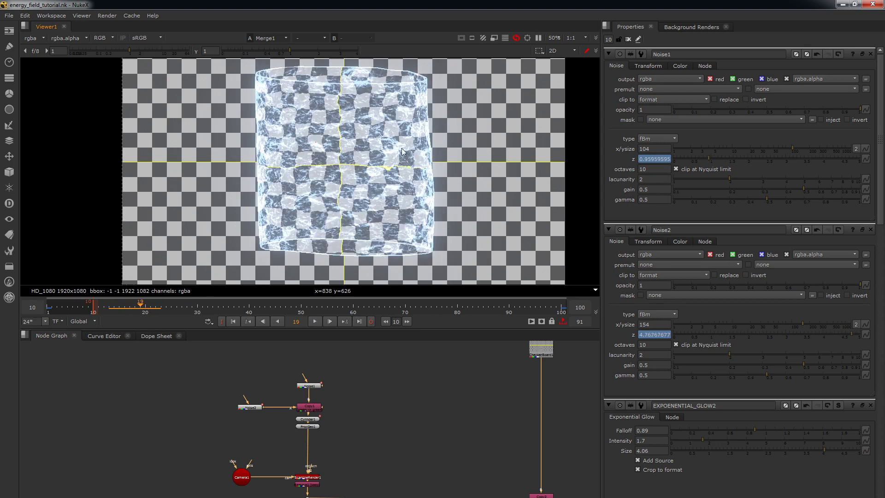
key("l")
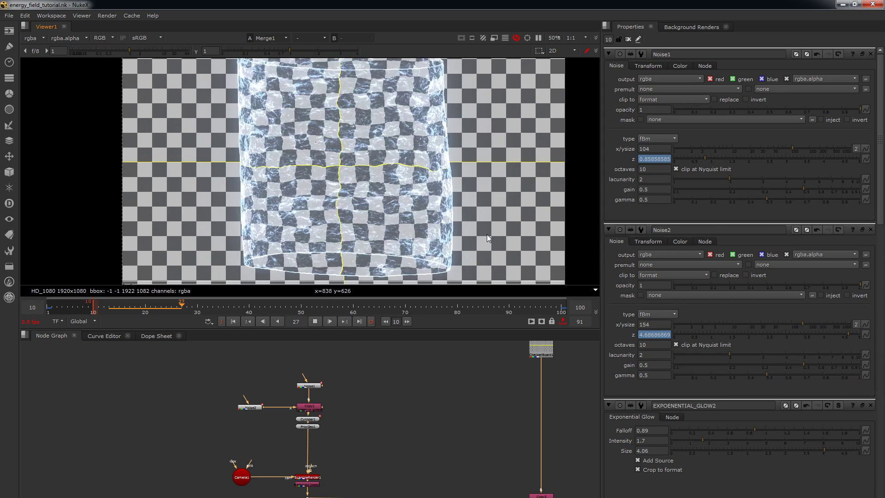
left_click_drag(216, 304, 208, 304, "ctrl")
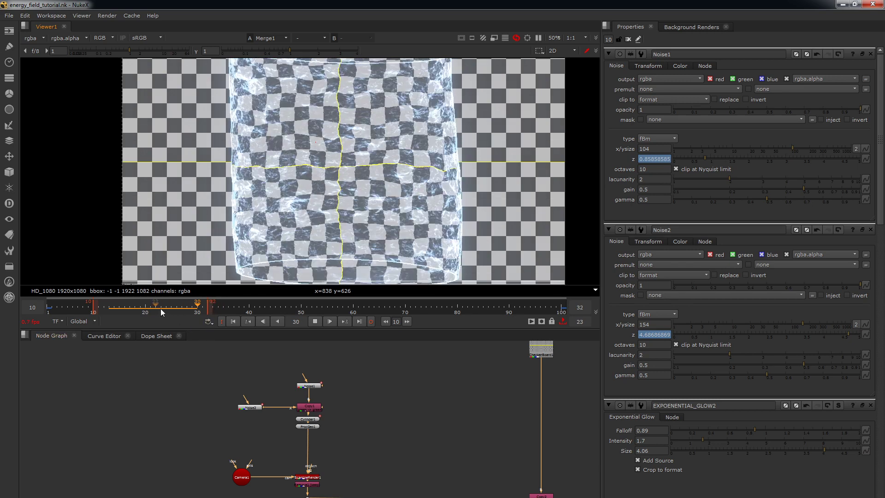
left_click(109, 306, "ctrl")
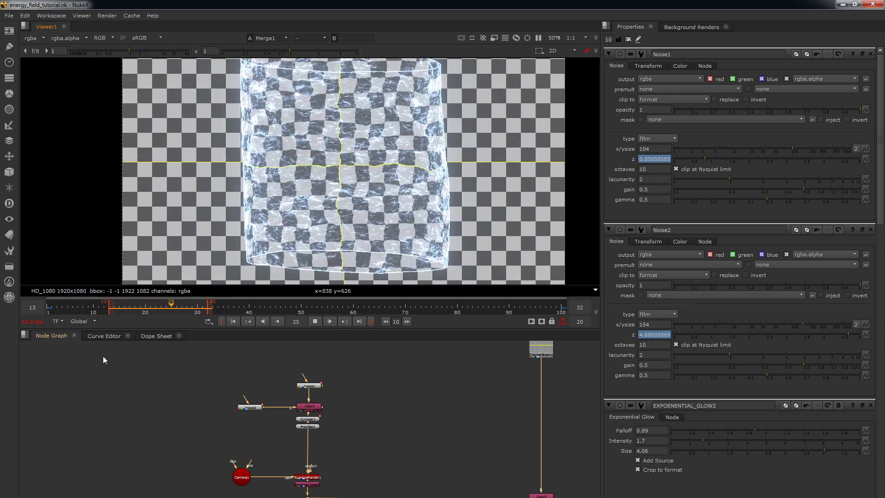
key("k")
left_click(145, 305)
Move Premult1, the glow, the dot and Merge1 down to make room below Copy3 and Blur1
middle_click_drag(369, 454, 350, 340)
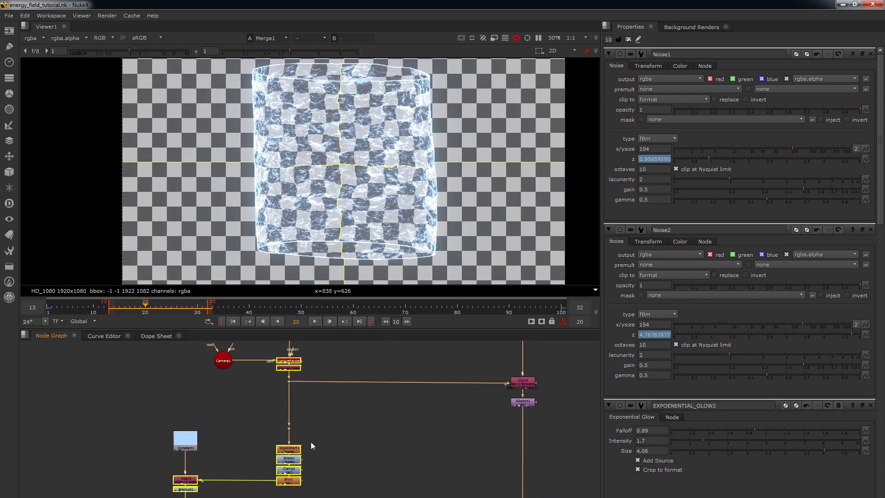
middle_click_drag(263, 444, 290, 340)
left_click_drag(279, 428, 606, 496)
left_click_drag(537, 430, 527, 482)
left_click(325, 390)
left_click_drag(205, 400, 203, 427)
Add a Keyer node connected below Blur1 and view Blur1's alpha channel
left_click(314, 395)
key("Tab")
type("keye")
key("Return")
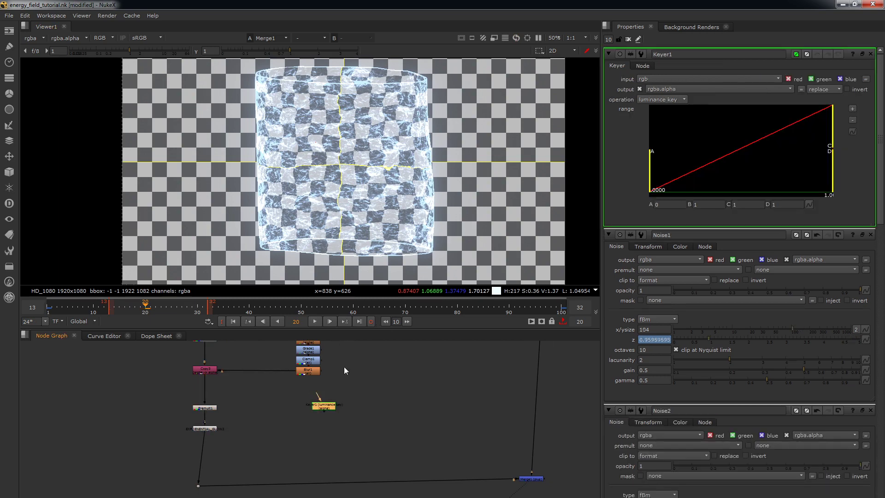
key("1")
left_click_drag(329, 409, 299, 401)
key("a")
left_click_drag(308, 371, 304, 372)
key("1")
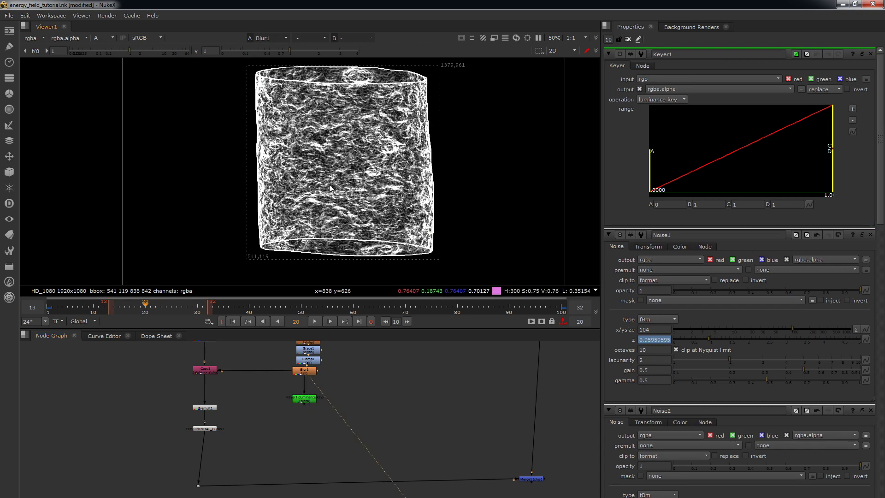
Insert a Shuffle node between Blur1 and Keyer1 that routes alpha into the red, green, blue and alpha channels
key("Tab")
type("shuf")
key("Return")
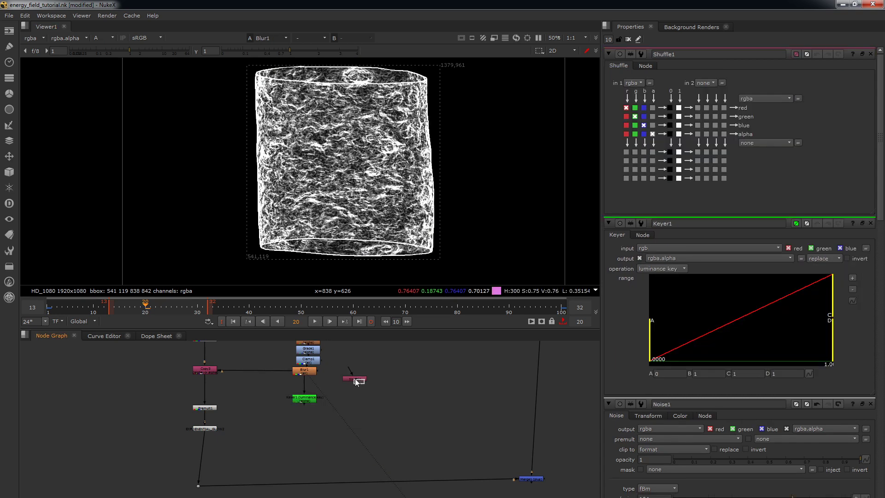
left_click(307, 390)
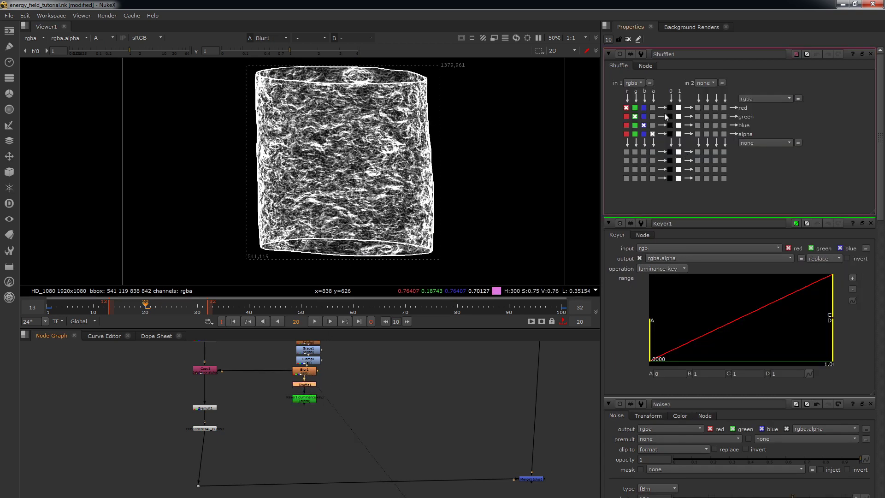
left_click(653, 126)
Align Blur1, Shuffle1 and Keyer1 in a column and raise the luminance key's A value to about 0.675
left_click(322, 402)
left_click_drag(329, 382, 312, 372)
left_click(308, 372, "shift")
left_click_drag(312, 378, 308, 400)
left_click_drag(652, 346, 796, 323)
key("a")
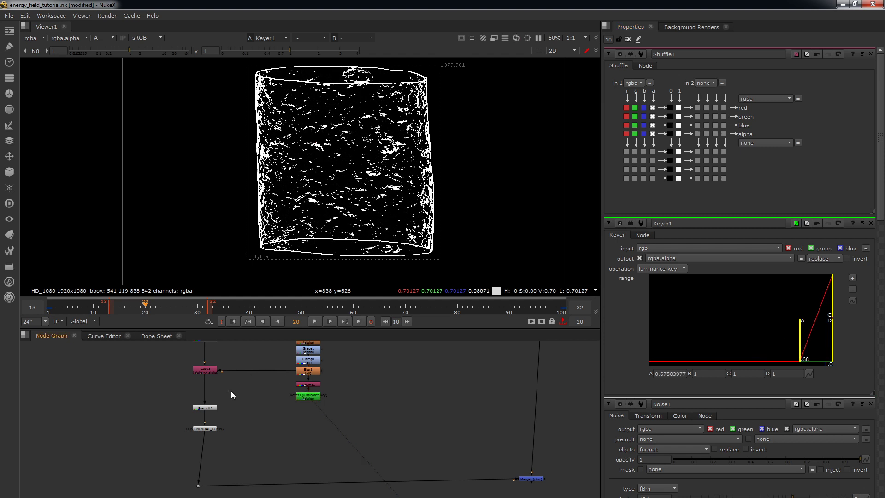
Insert a Grade node between Copy3 and Premult1, mask it with Keyer1's alpha, and view it in RGB
key("g")
left_click_drag(229, 394, 305, 397)
left_click_drag(205, 396, 207, 396)
key("1")
key("a")
left_click(213, 396)
View Merge1 and set Grade2's gain to 2.46 and multiply to 1.26
left_click_drag(770, 120, 815, 120)
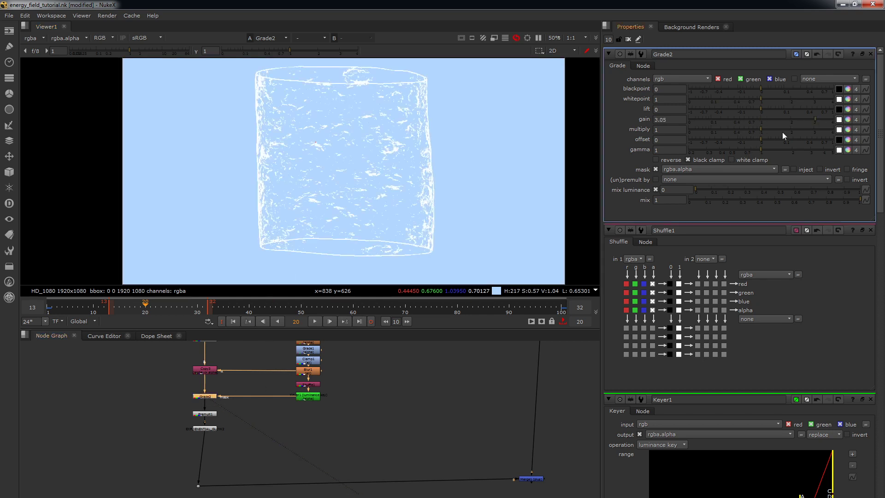
left_click_drag(455, 445, 553, 495)
key("1")
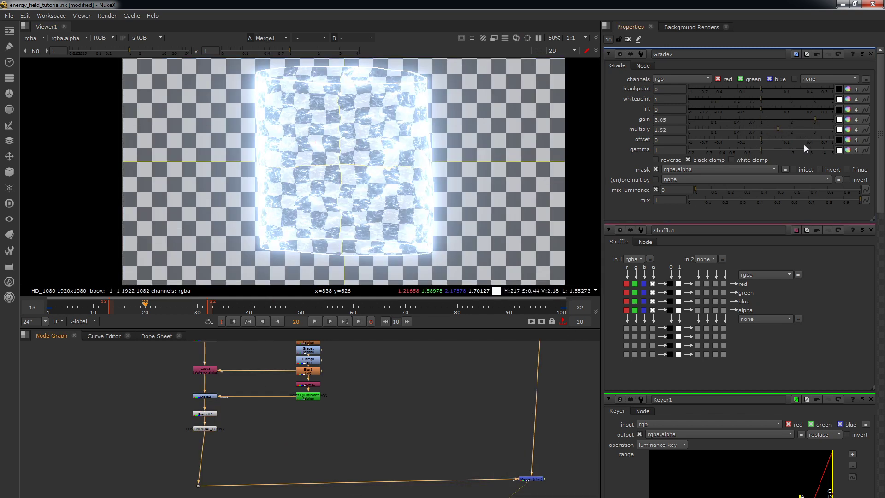
left_click_drag(801, 142, 801, 116)
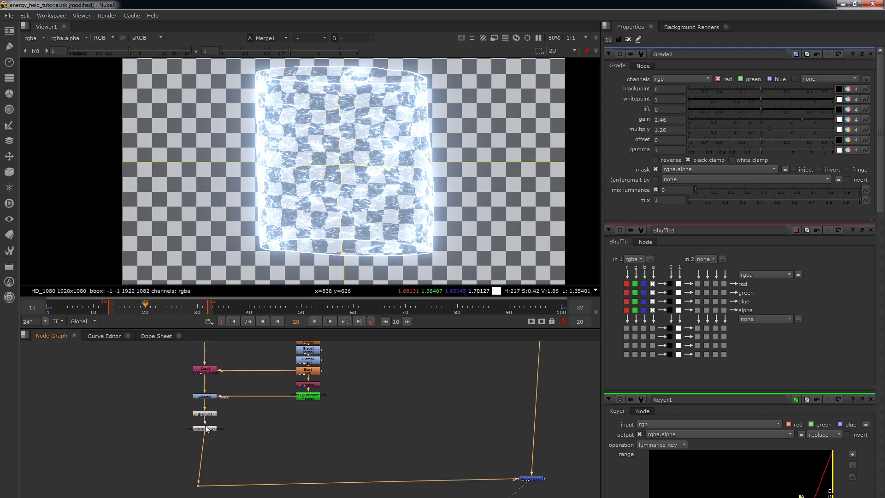
Play the merged animation from about frame 13, stop it, and close all open node properties
left_click(205, 396)
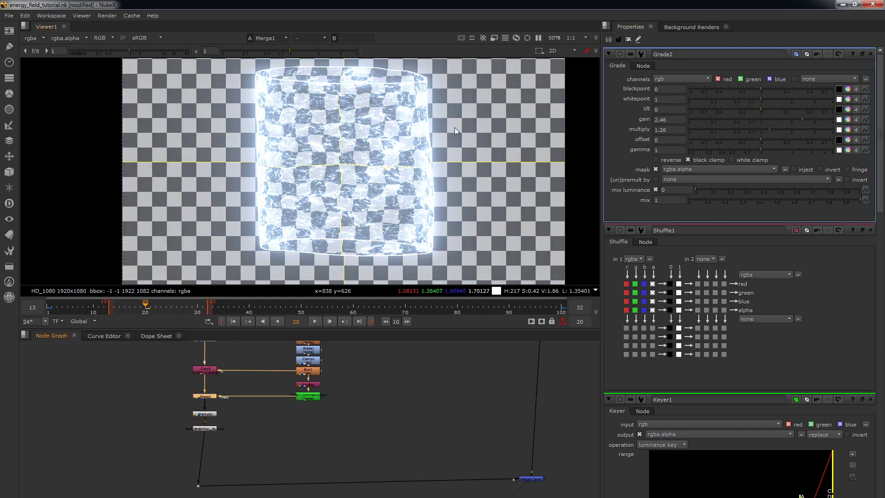
key("l")
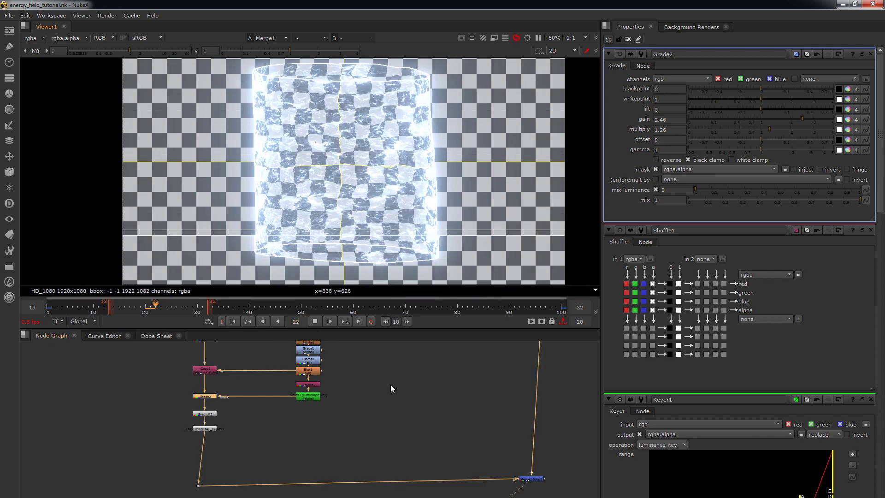
left_click(114, 305)
left_click(458, 427)
left_click(629, 40)
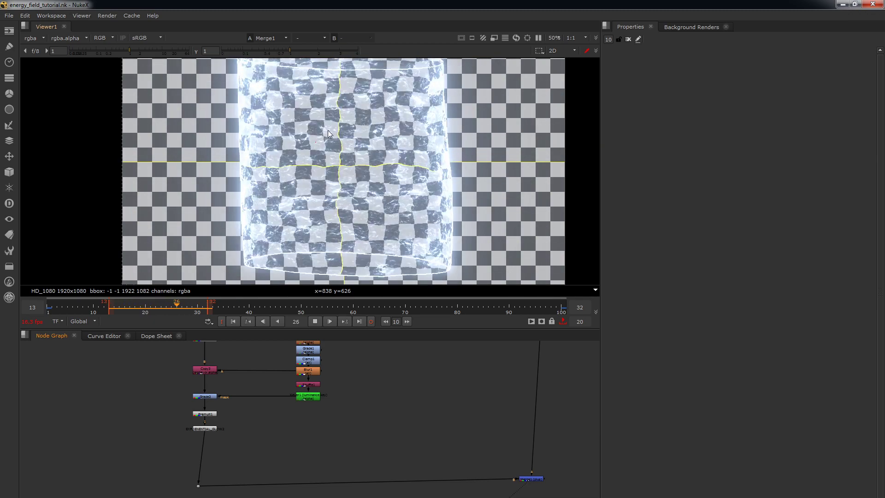
key("k")
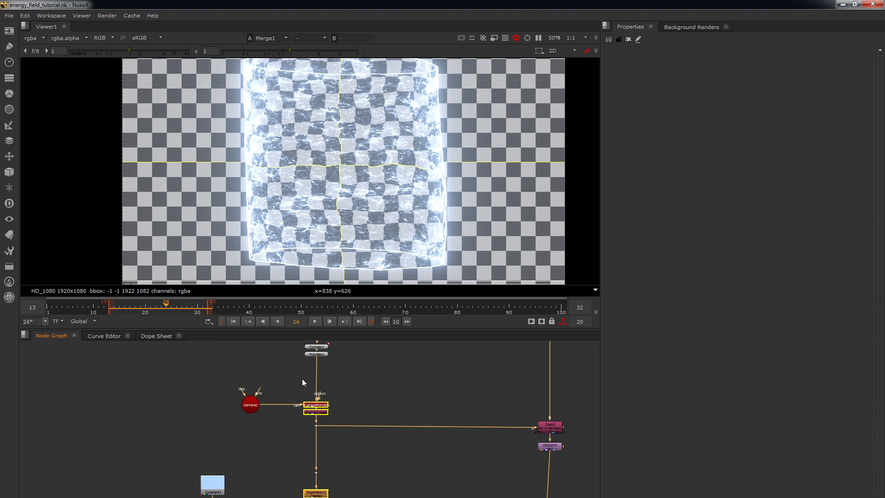
Delete the animation on Noise1's z value
middle_click_drag(288, 371, 273, 402)
double_click(305, 346)
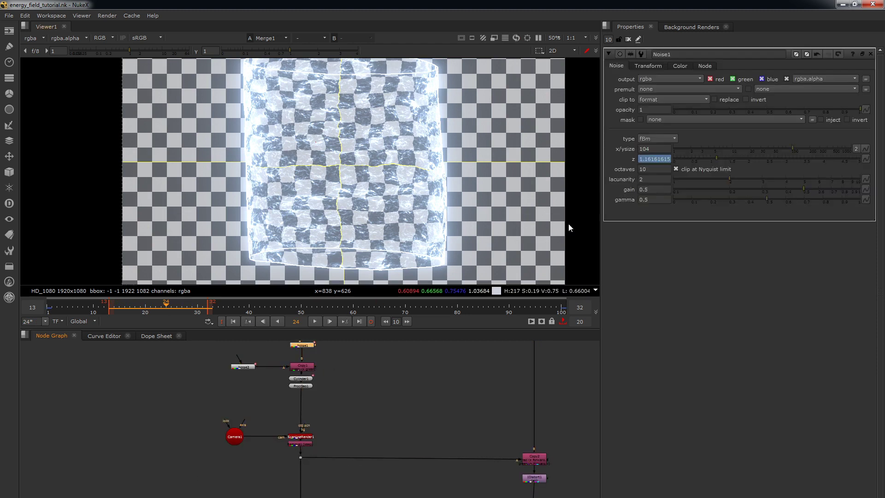
right_click(655, 159)
left_click(698, 180)
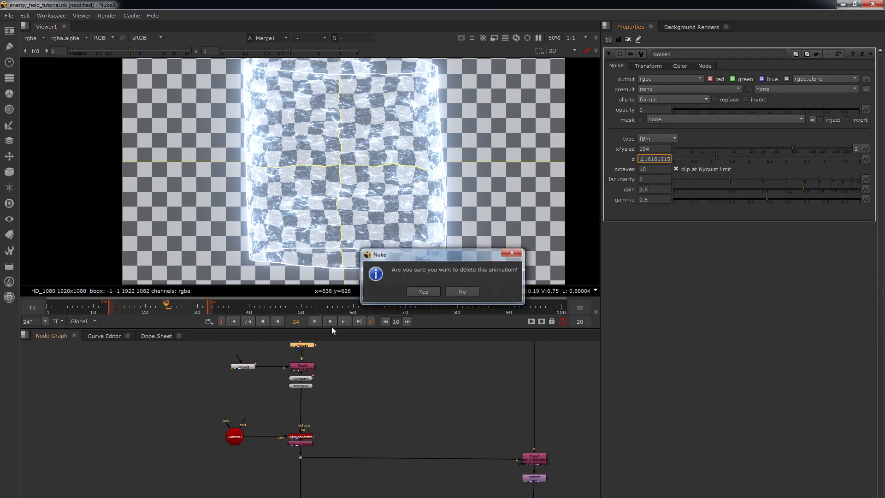
key("Return")
Delete the animation on Noise2's z value
double_click(243, 367)
right_click(655, 159)
left_click(680, 182)
left_click(427, 292)
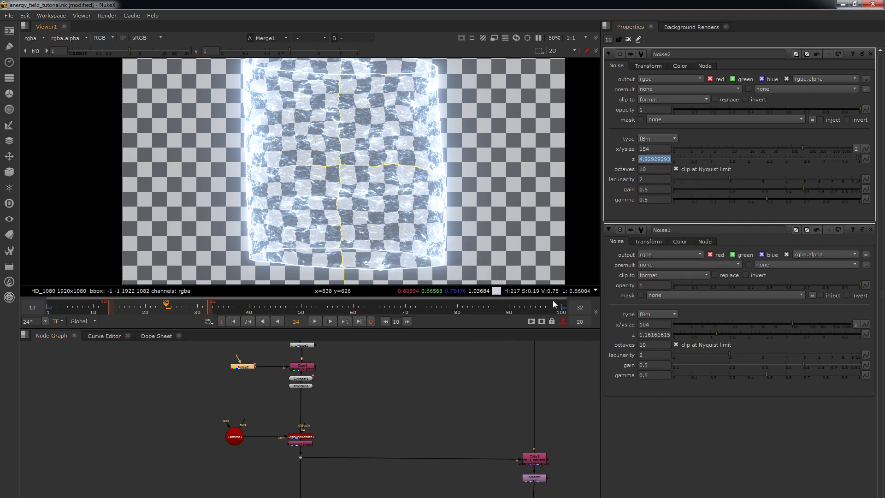
right_click(654, 159)
left_click(680, 181)
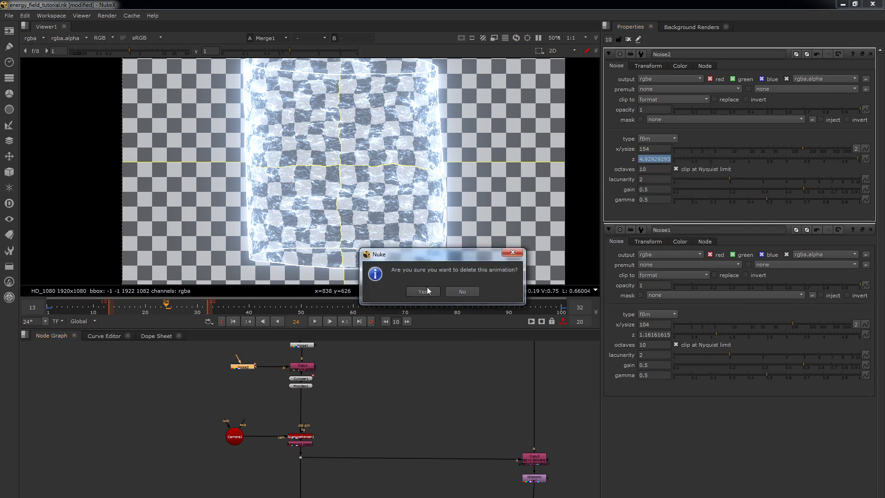
left_click(427, 290)
Insert a Remove node after IDistort1 and set it to keep only the rgba channels
middle_click_drag(560, 474, 396, 377)
scroll(395, 376, "up", 4)
left_click(327, 391)
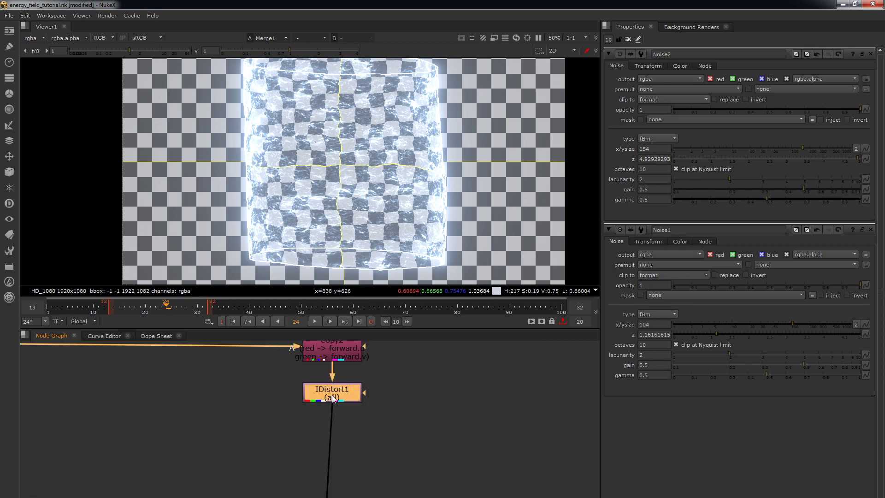
double_click(335, 397)
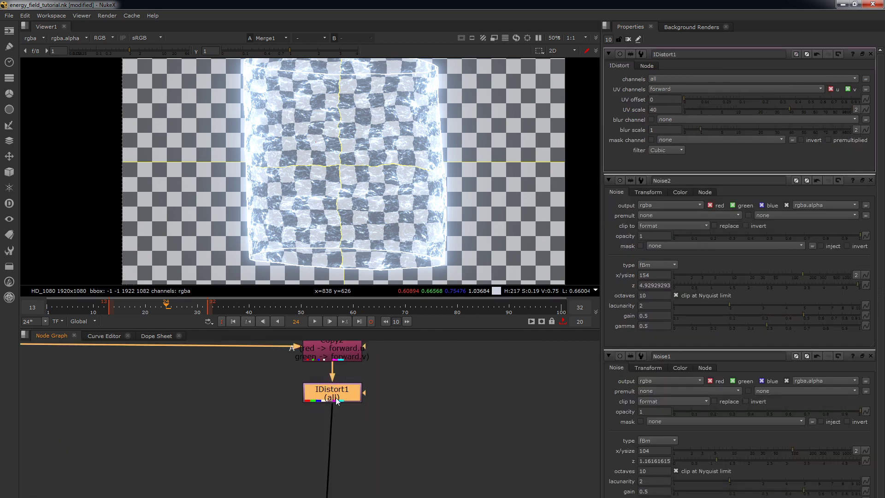
key("Tab")
type("remove")
key("Return")
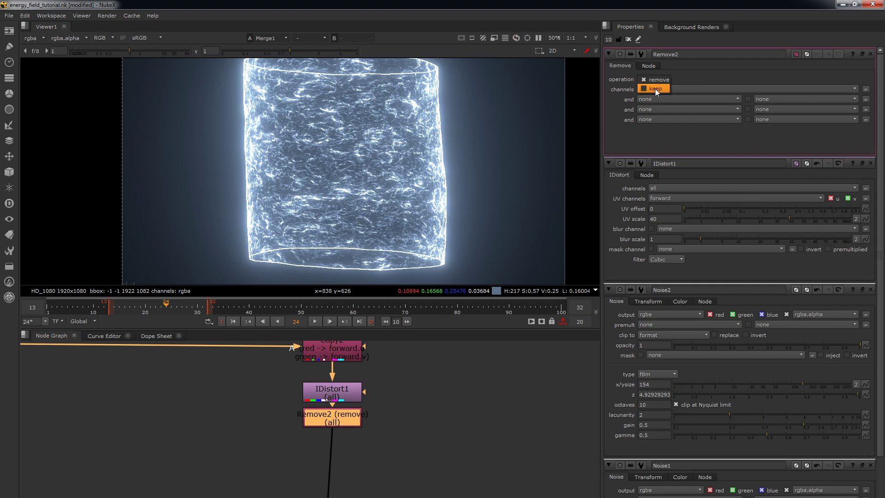
left_click(655, 89)
left_click(652, 89)
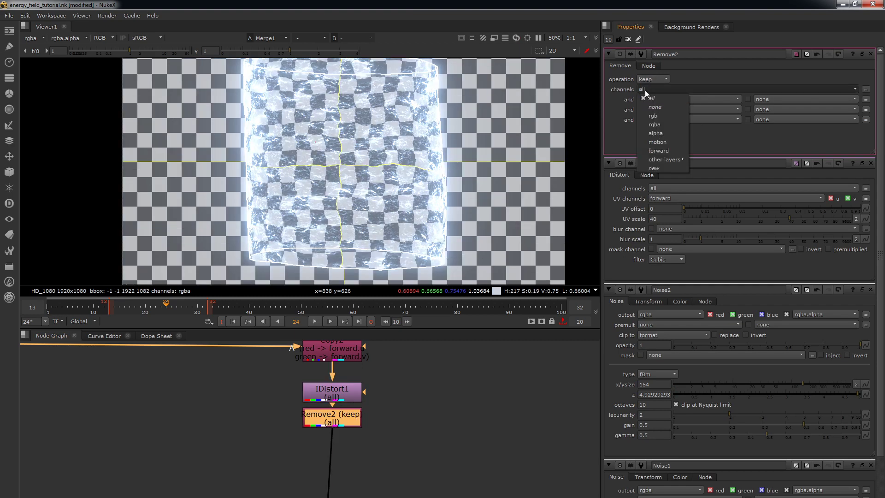
left_click(657, 124)
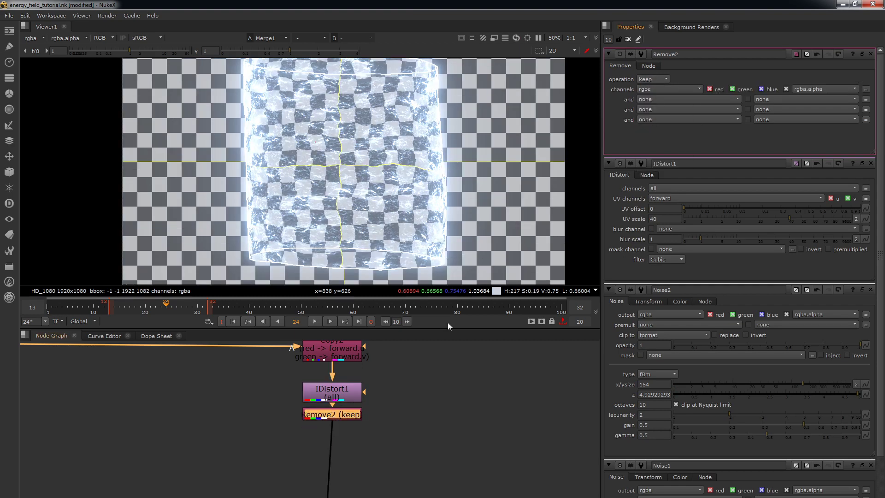
Darken the checkerboard background with Grade3 at a gain of 0.18 and play the animation
scroll(410, 353, "down", 5)
double_click(372, 363)
left_click(723, 120)
left_click(315, 322)
Compare the channel indicators on IDistort1 and the Remove2 node below it
middle_click_drag(376, 454, 344, 380)
scroll(344, 380, "up", 5)
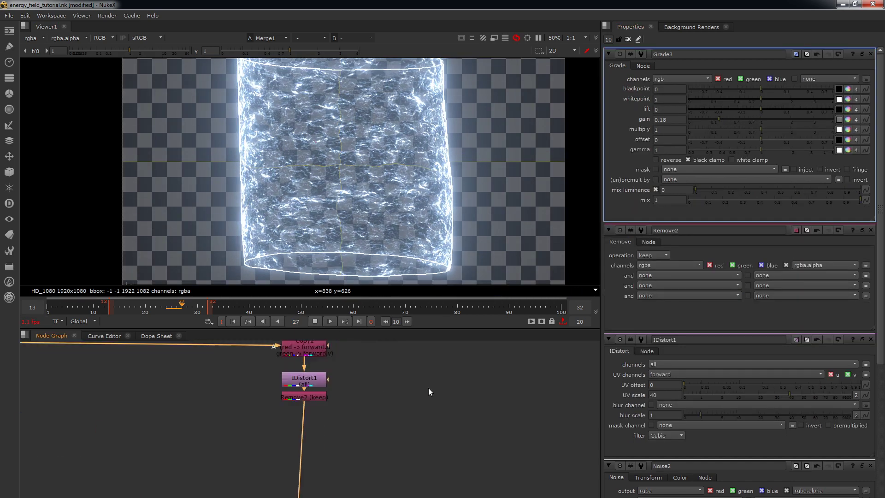
left_click(283, 397)
scroll(274, 378, "up", 5)
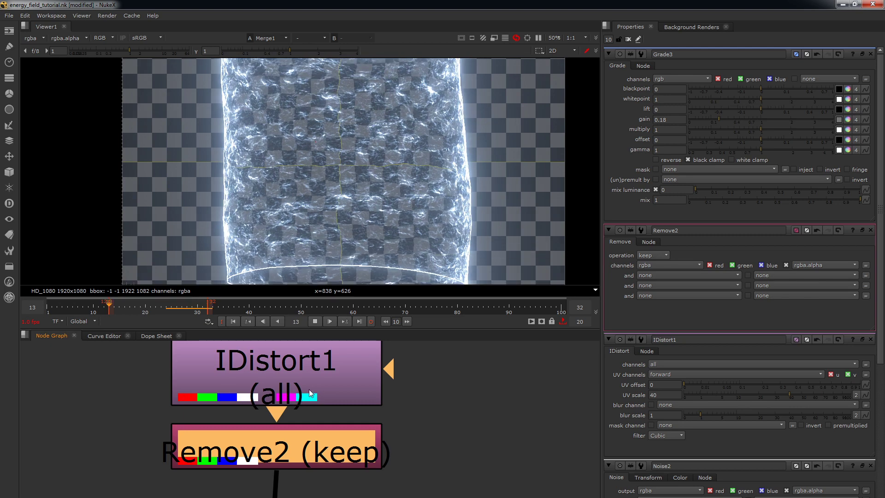
scroll(383, 411, "down", 8)
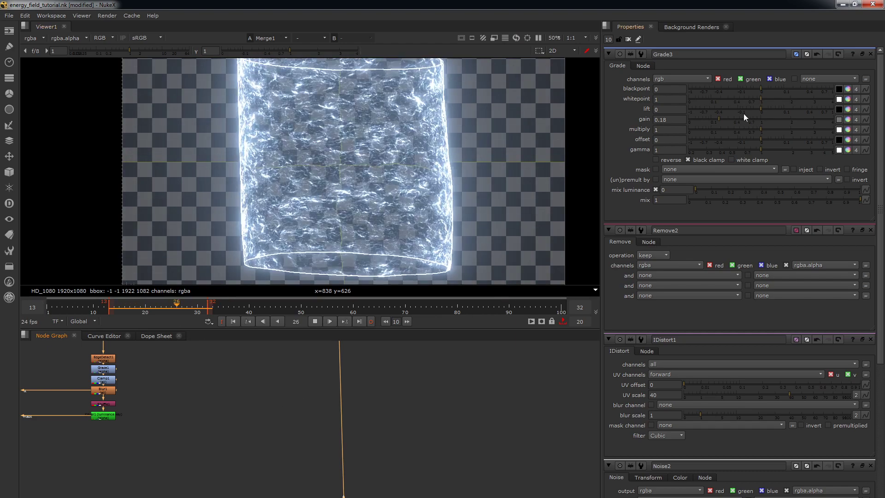
Set Grade3's gain to 0.54 to brighten the checkerboard background
left_click(730, 118)
scroll(348, 413, "down", 4)
middle_click_drag(348, 414, 377, 493)
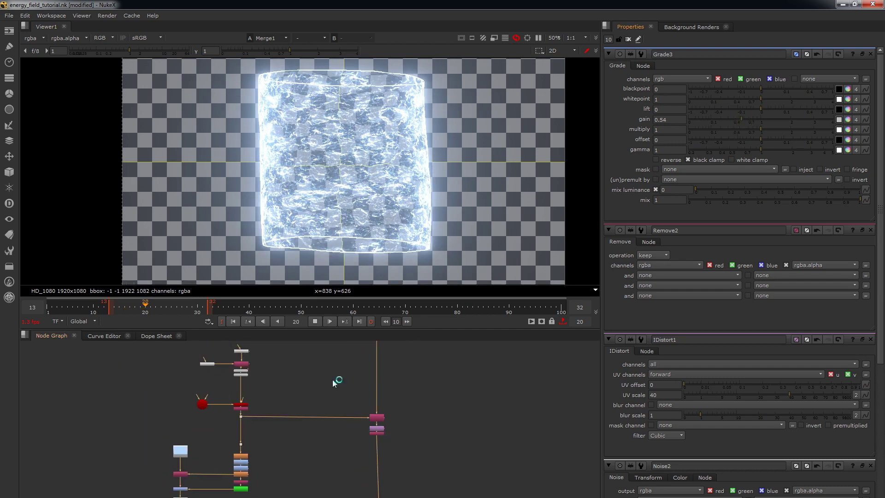
Inspect the ProcGeo1 geometry in the viewer, return to Merge1, and scrub through the composited animation
scroll(281, 381, "up", 3)
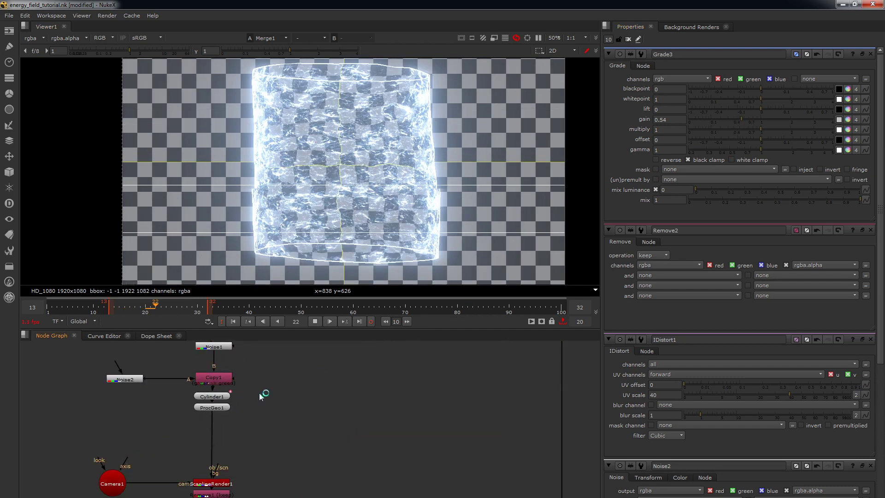
left_click(212, 408)
key("1")
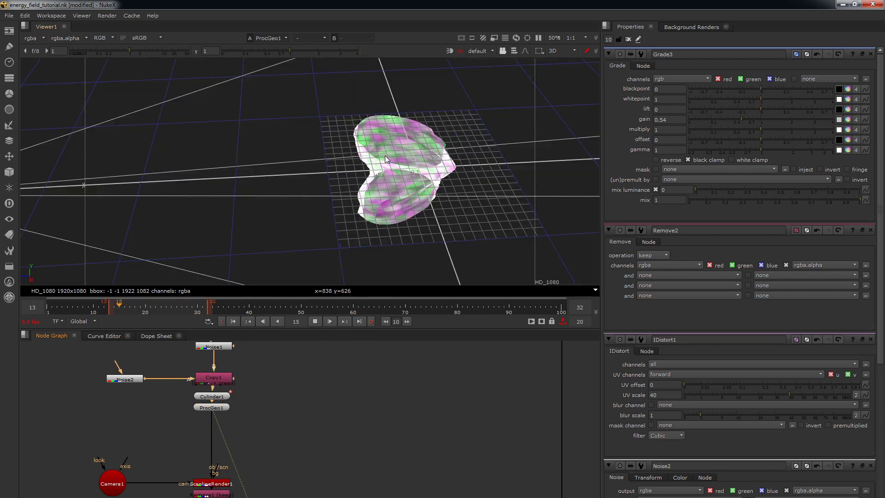
scroll(359, 422, "down", 4)
middle_click_drag(333, 447, 215, 340)
left_click(329, 472)
key("1")
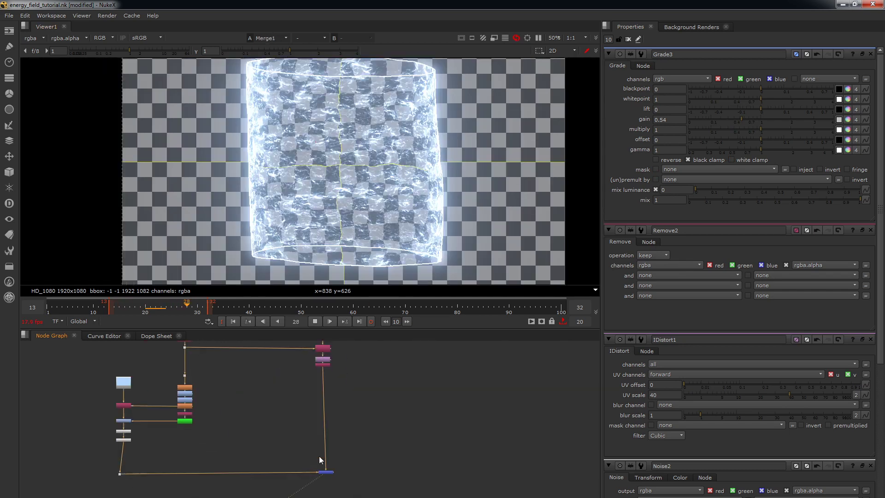
left_click_drag(159, 306, 171, 313)
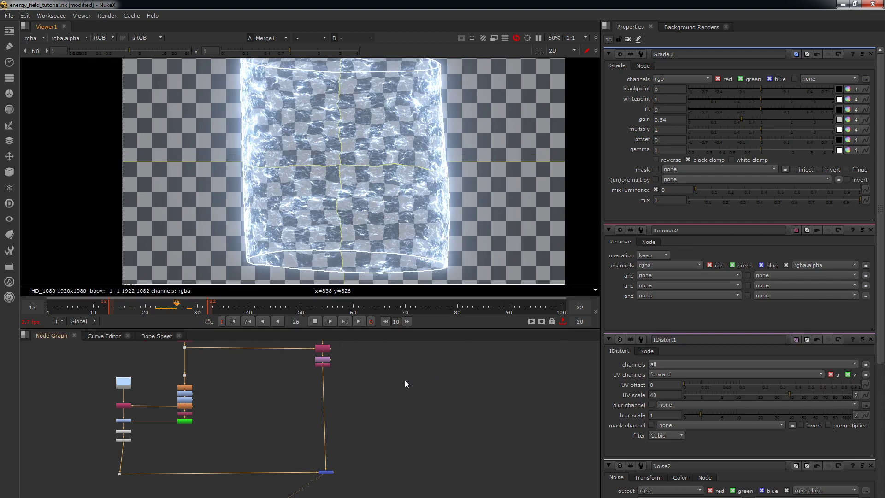